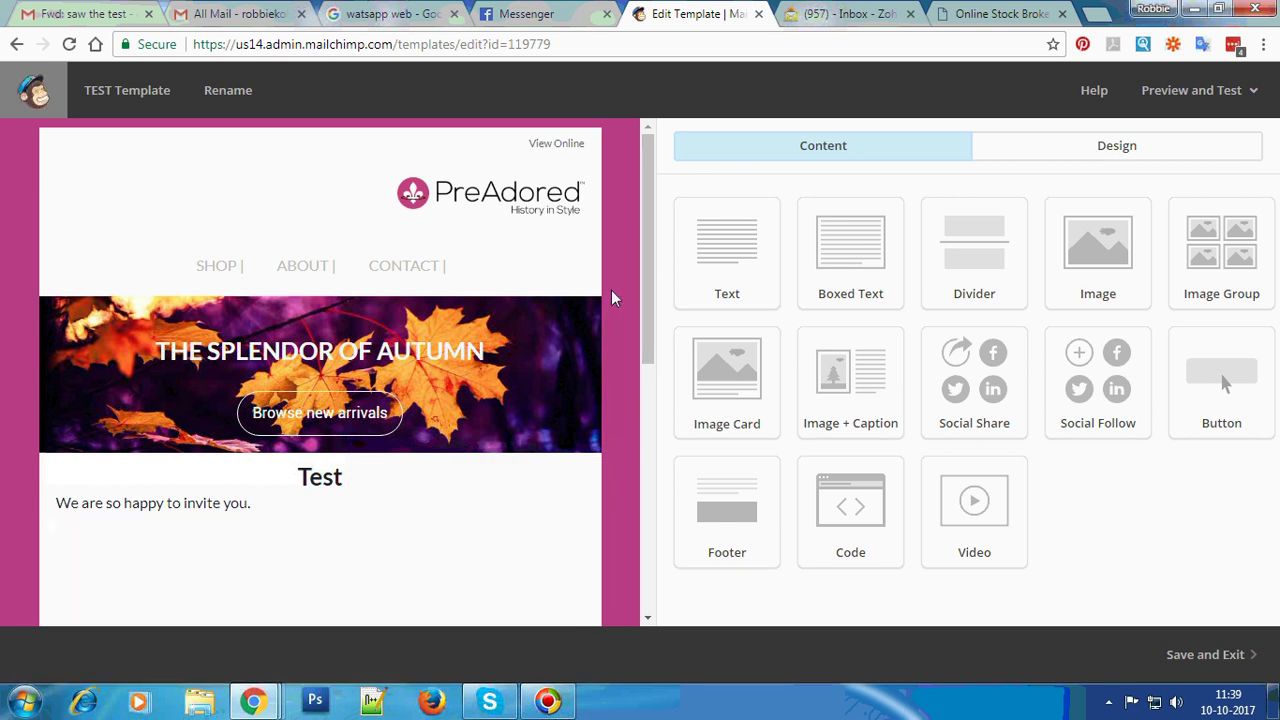
- Open the PreAdored test email in Gmail's All Mail and scroll through it
{"action": "scroll", "coordinate": [610, 303], "scroll_direction": "down", "scroll_amount": 3}
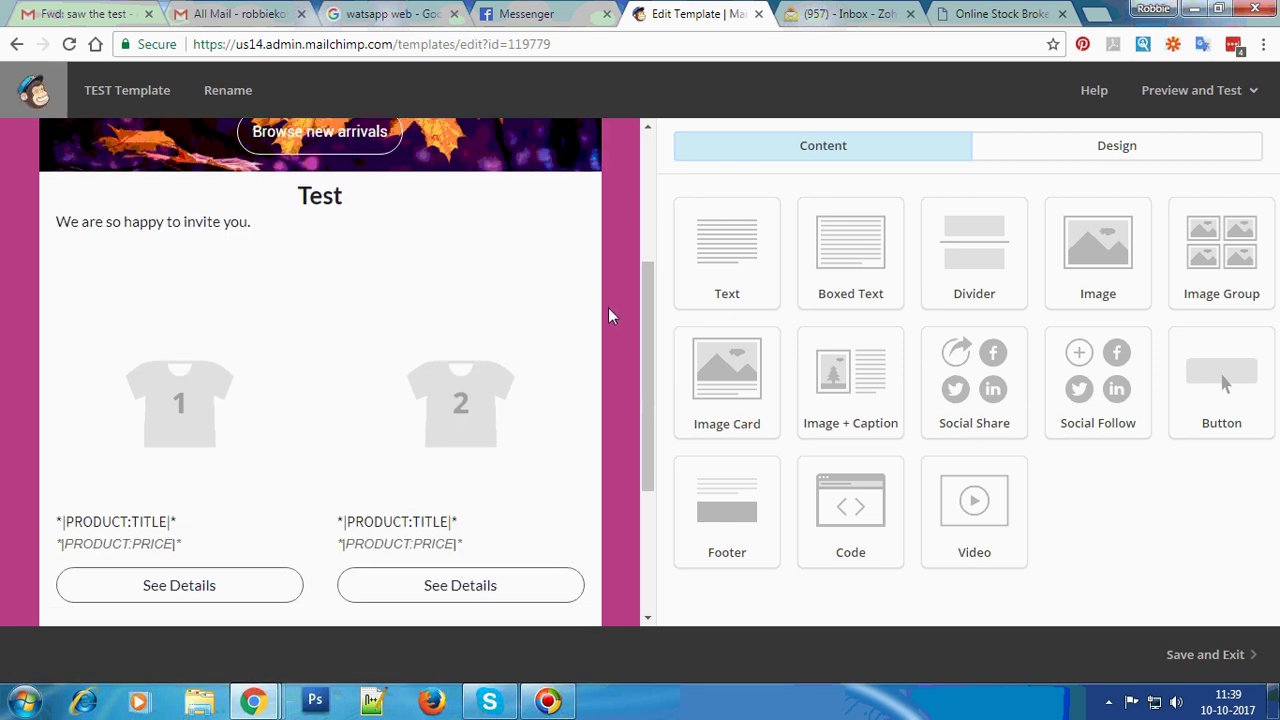
{"action": "scroll", "coordinate": [610, 305], "scroll_direction": "up", "scroll_amount": 3}
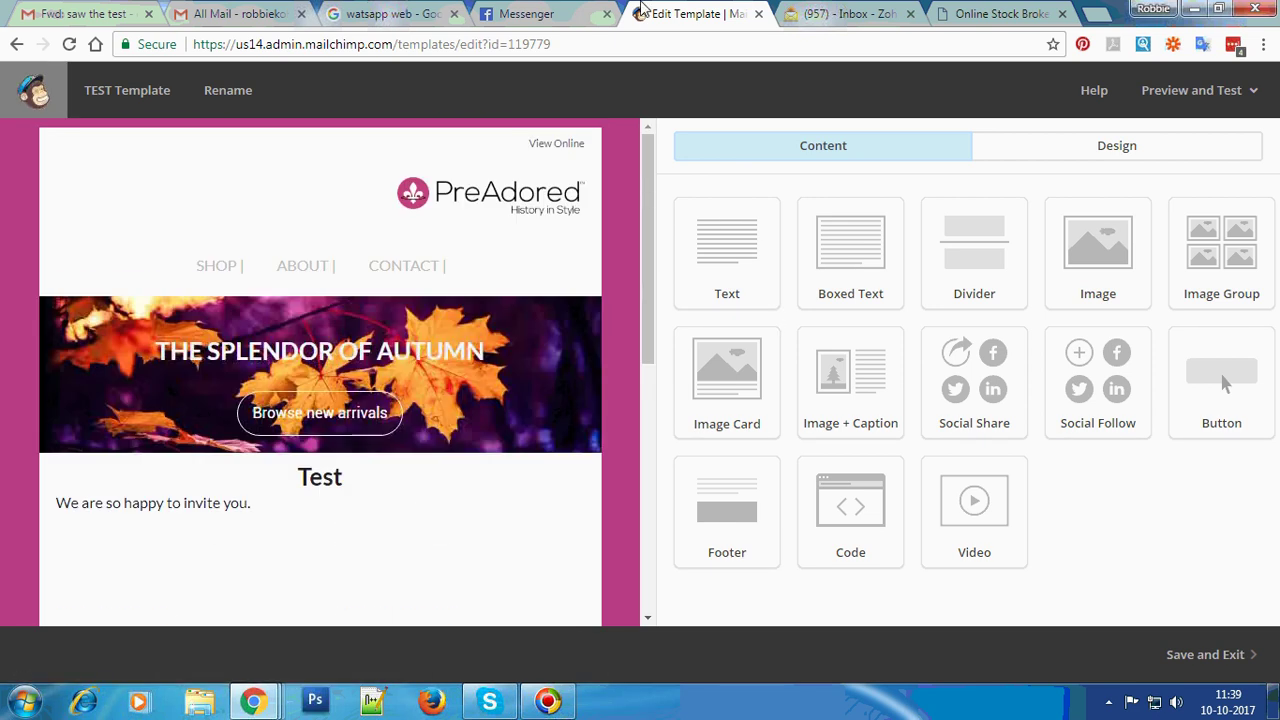
{"action": "left_click", "coordinate": [250, 14]}
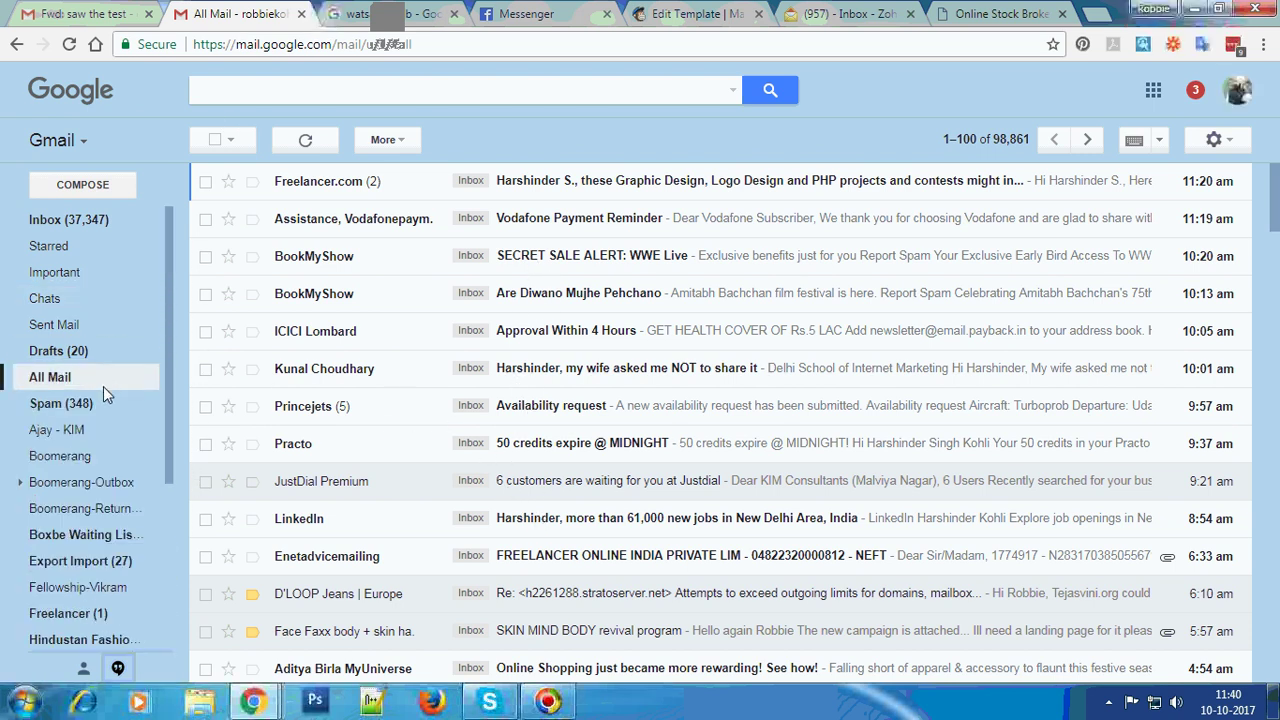
{"action": "left_click", "coordinate": [103, 386]}
{"action": "scroll", "coordinate": [510, 490], "scroll_direction": "down", "scroll_amount": 3}
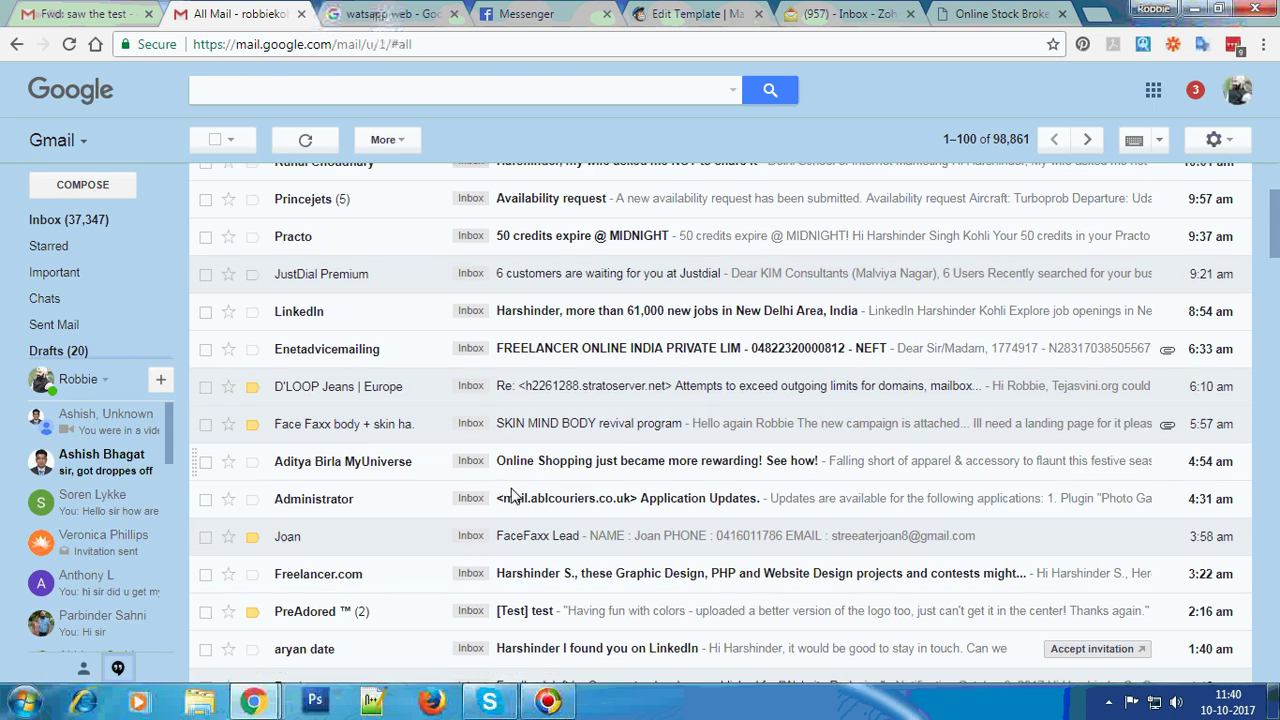
{"action": "left_click", "coordinate": [565, 546]}
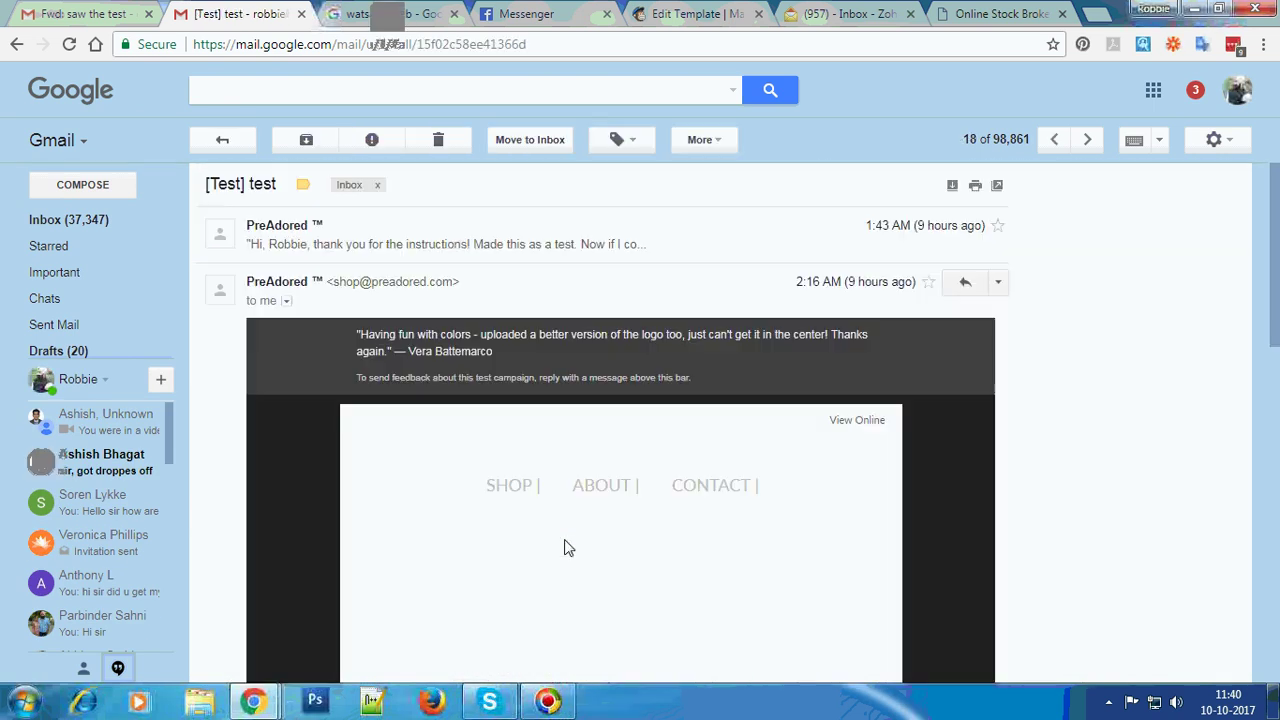
{"action": "scroll", "coordinate": [620, 322], "scroll_direction": "down", "scroll_amount": 2}
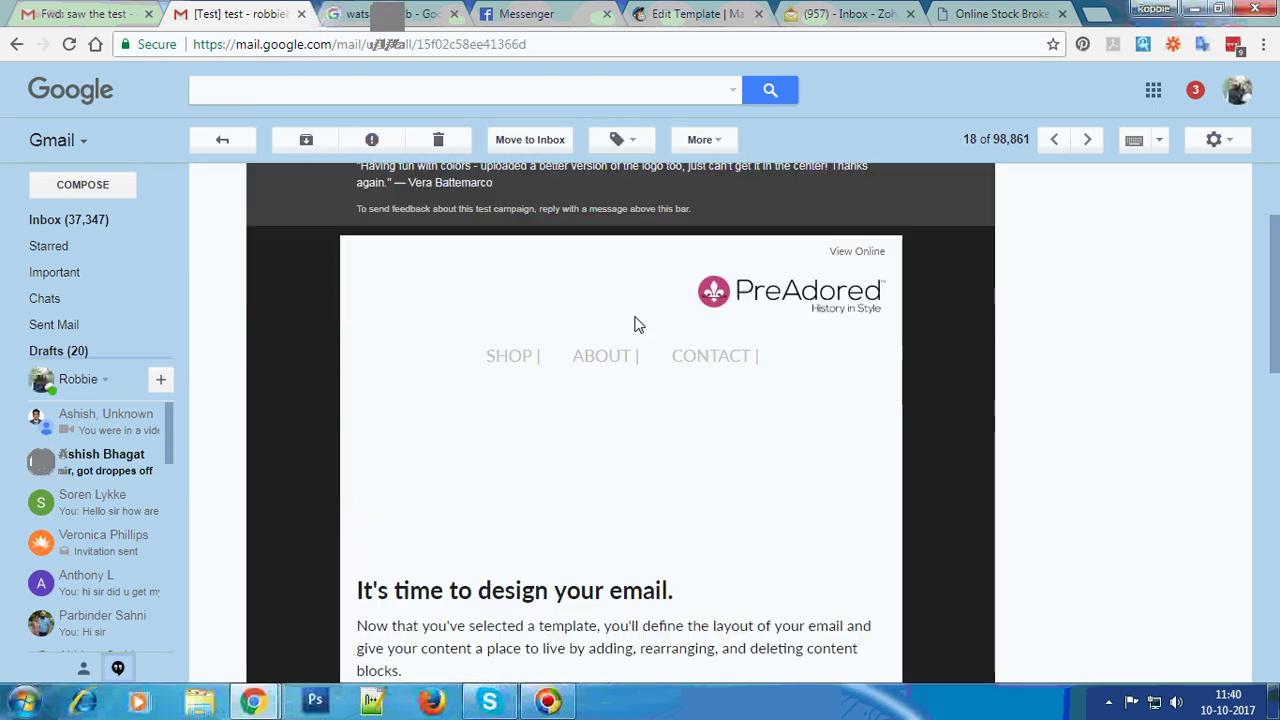
{"action": "scroll", "coordinate": [560, 380], "scroll_direction": "down", "scroll_amount": 4}
{"action": "scroll", "coordinate": [600, 397], "scroll_direction": "down", "scroll_amount": 3}
{"action": "scroll", "coordinate": [601, 395], "scroll_direction": "up", "scroll_amount": 8}
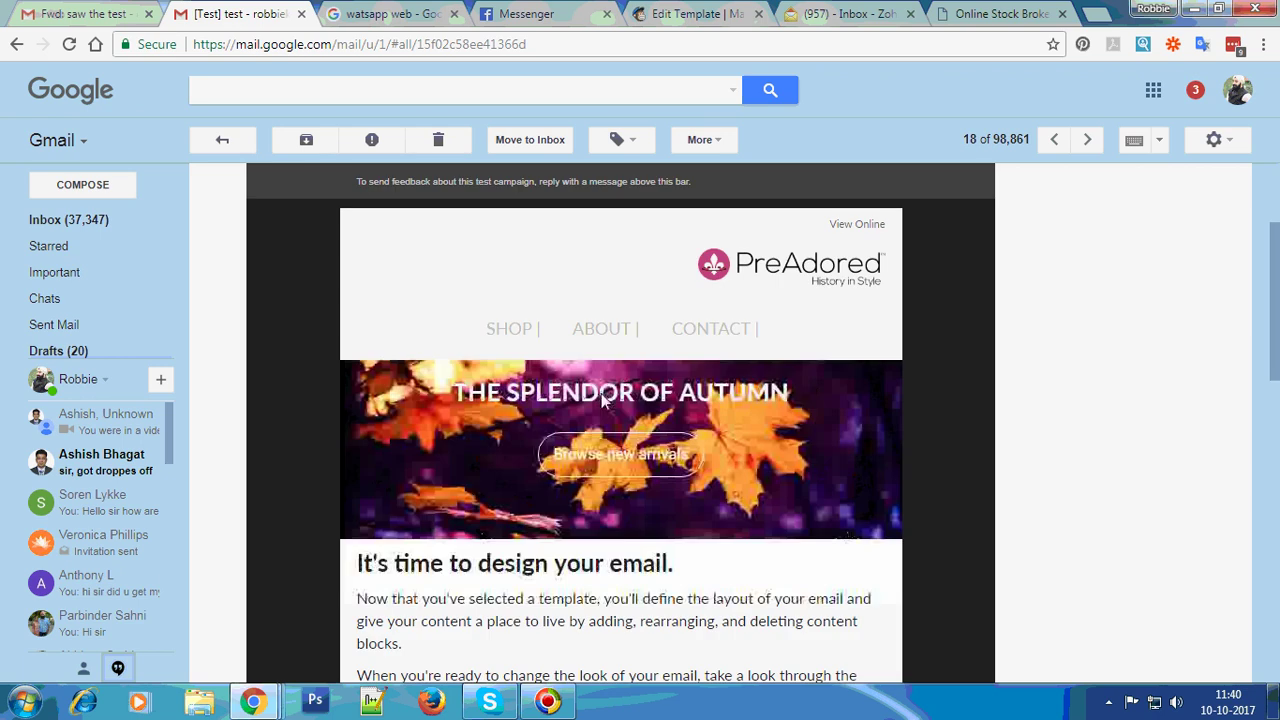
{"action": "scroll", "coordinate": [560, 360], "scroll_direction": "up", "scroll_amount": 2}
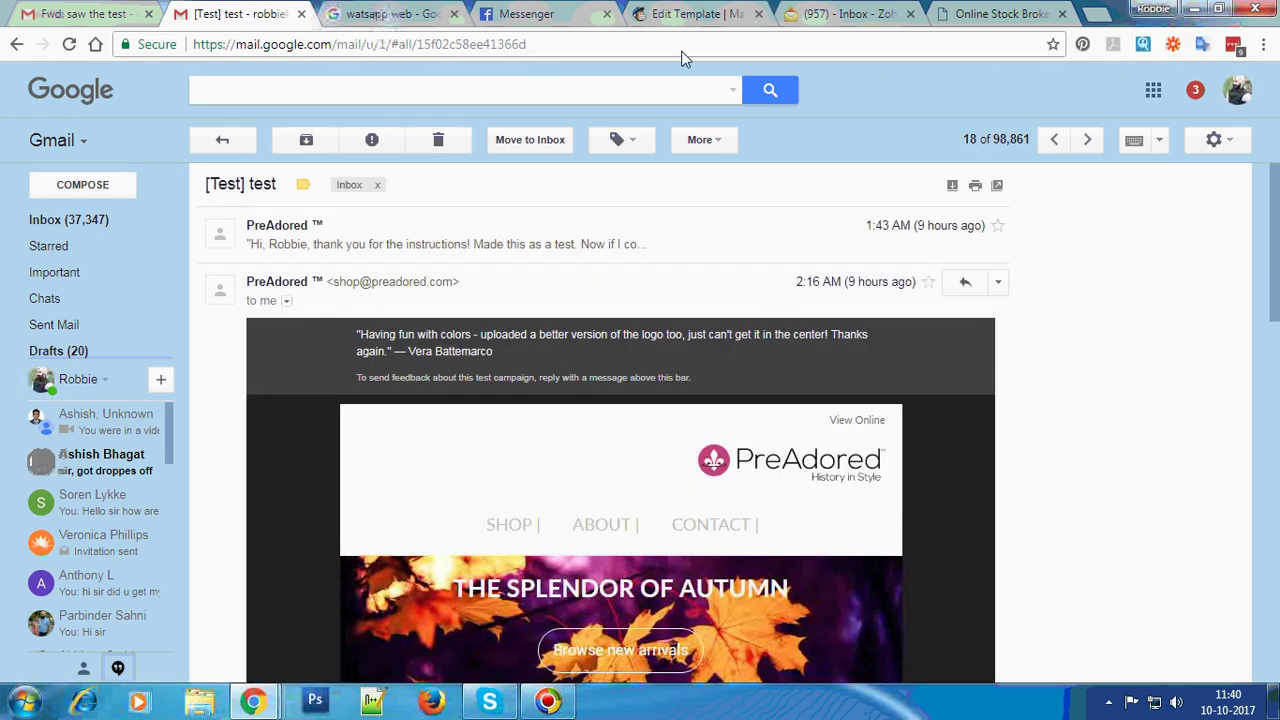
- Preview the Mailchimp template on desktop and mobile to inspect the SHOP | ABOUT | CONTACT menu
{"action": "left_click", "coordinate": [692, 14]}
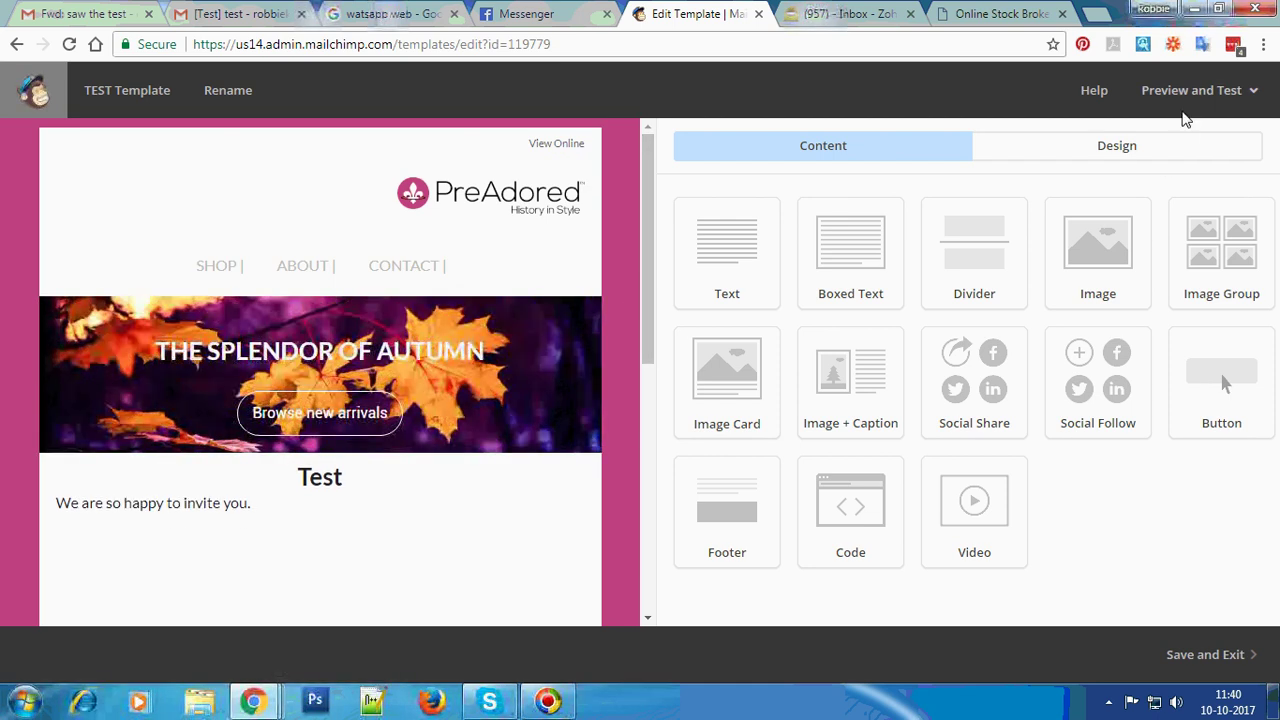
{"action": "left_click", "coordinate": [1187, 92]}
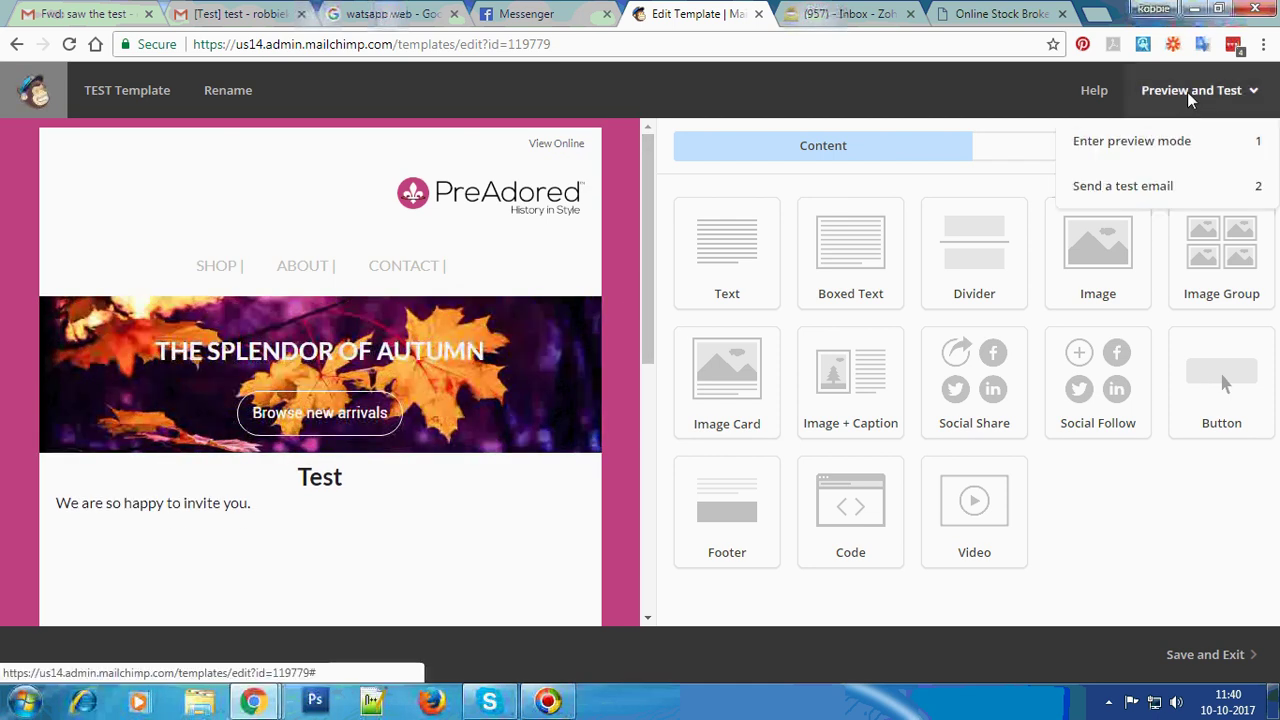
{"action": "left_click", "coordinate": [1161, 158]}
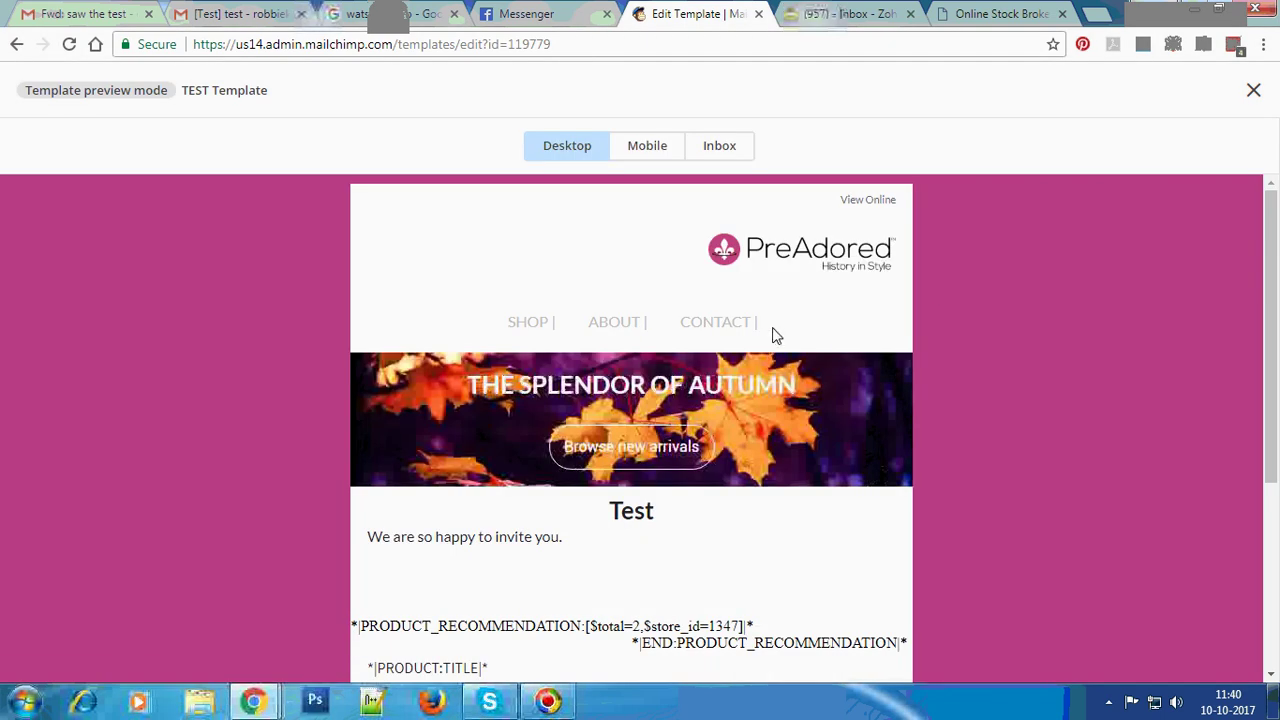
{"action": "left_click_drag", "start_coordinate": [776, 336], "coordinate": [530, 351]}
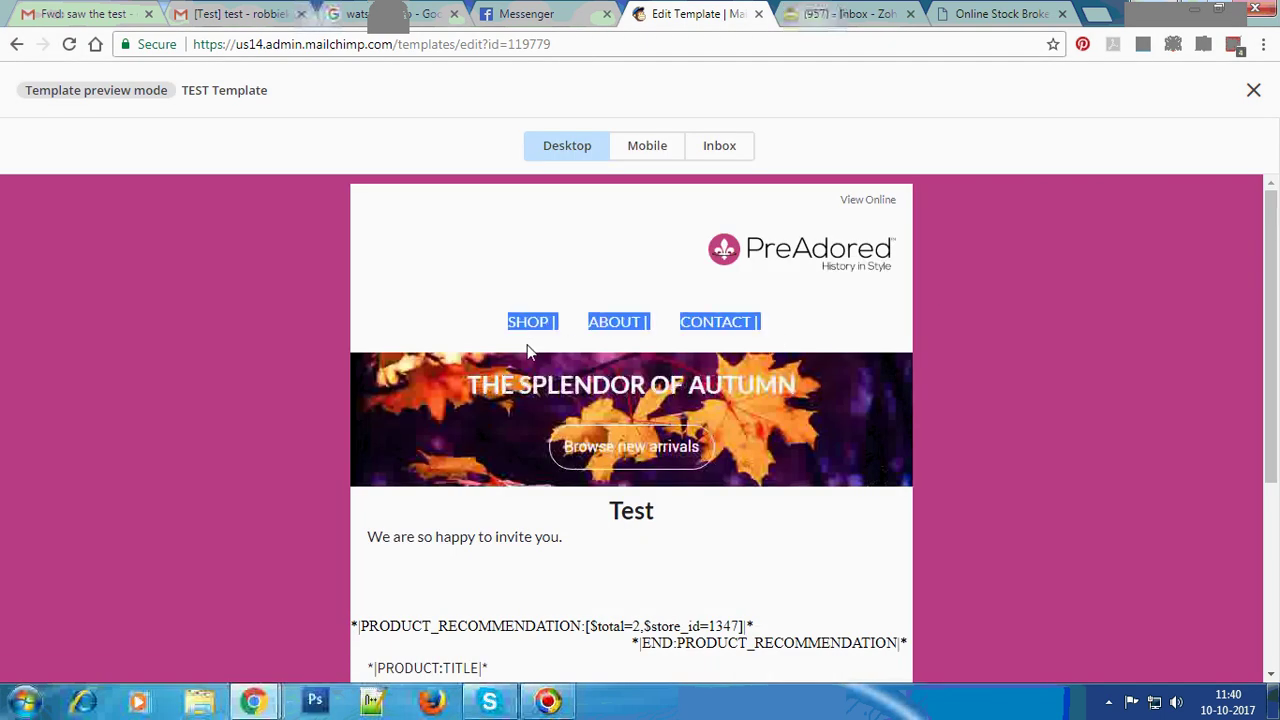
{"action": "left_click", "coordinate": [437, 328]}
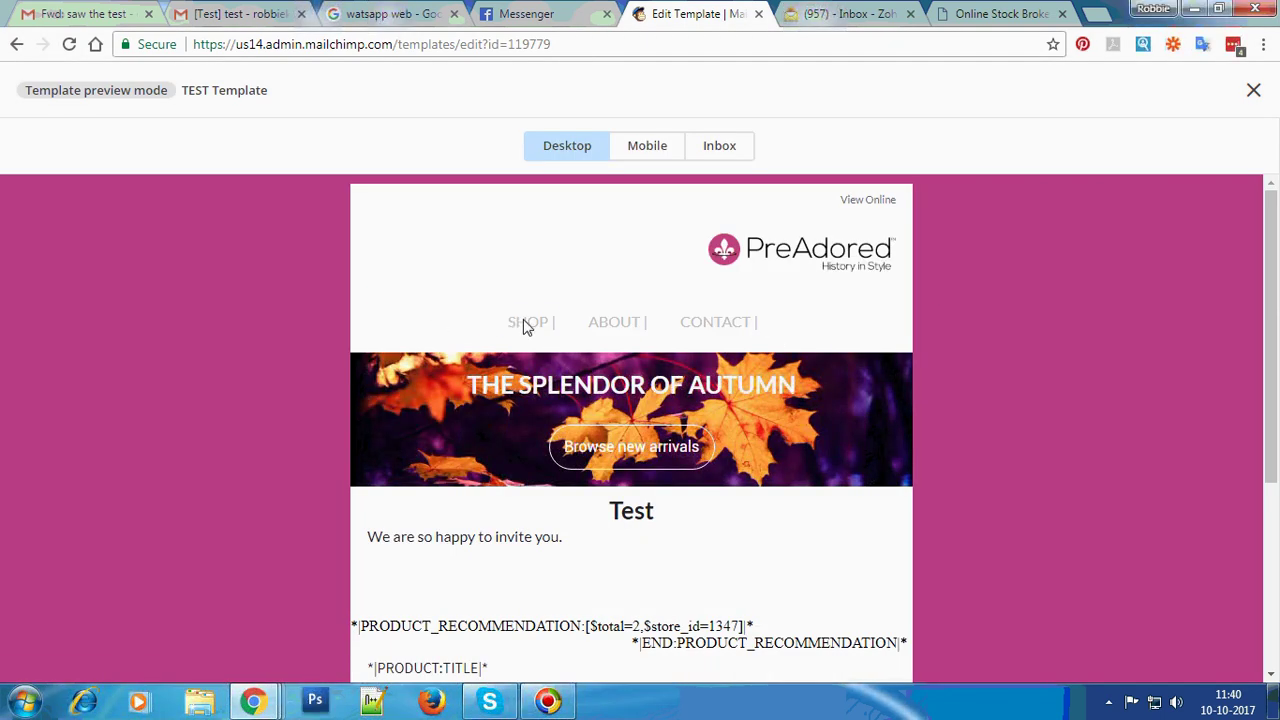
{"action": "left_click_drag", "start_coordinate": [812, 331], "coordinate": [334, 350]}
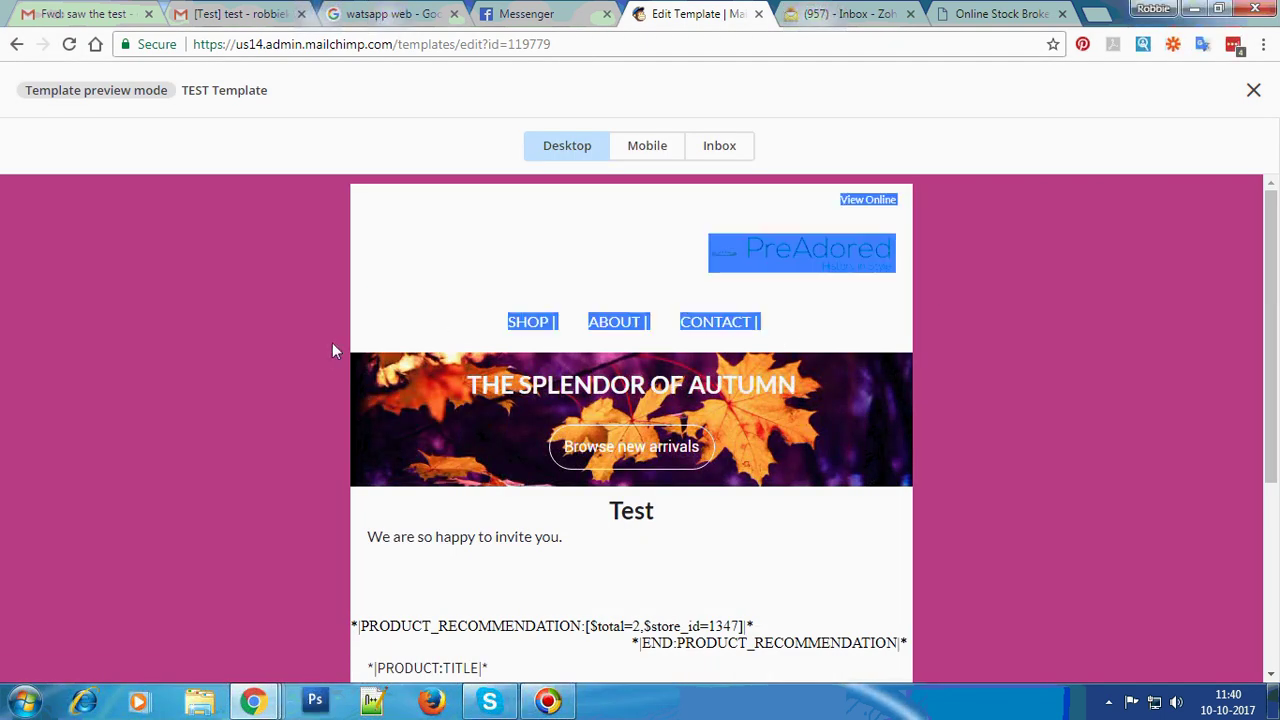
{"action": "left_click", "coordinate": [1078, 321]}
{"action": "left_click", "coordinate": [642, 155]}
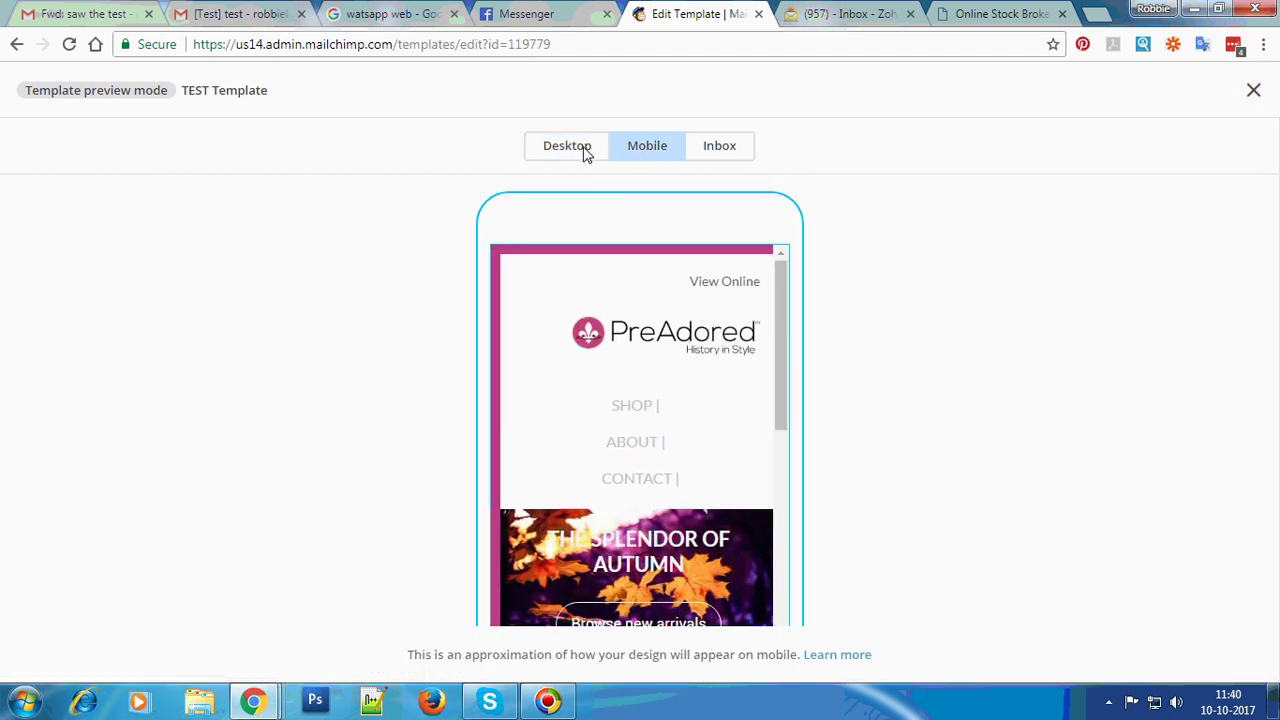
{"action": "left_click", "coordinate": [1253, 94]}
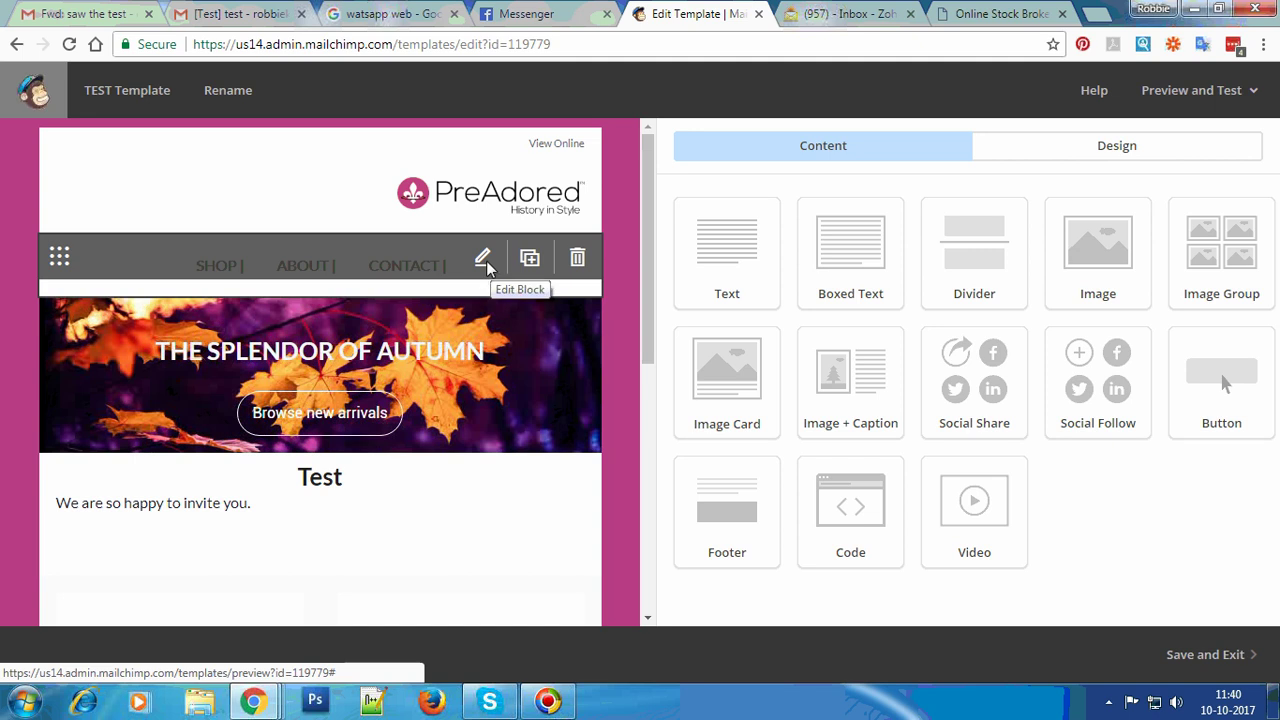
{"action": "mouse_move", "coordinate": [320, 265]}
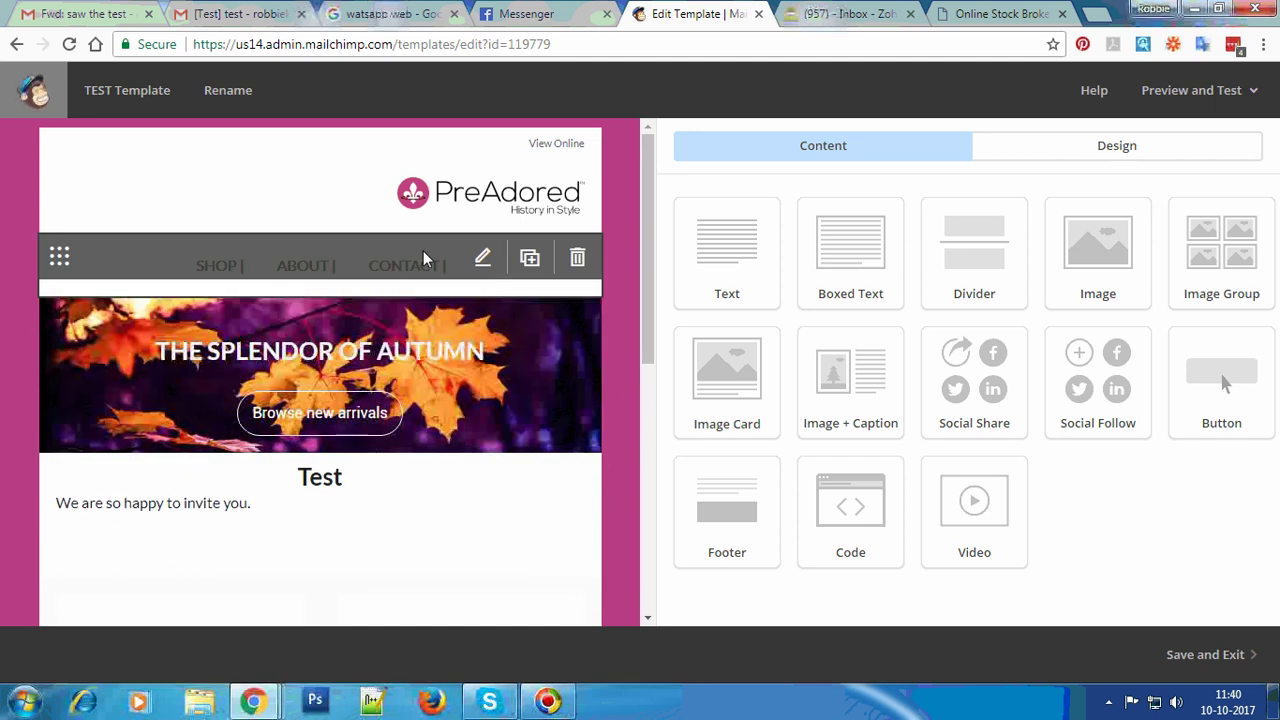
- Inspect the menu links block settings and the code block's media-query style code
{"action": "left_click", "coordinate": [483, 260]}
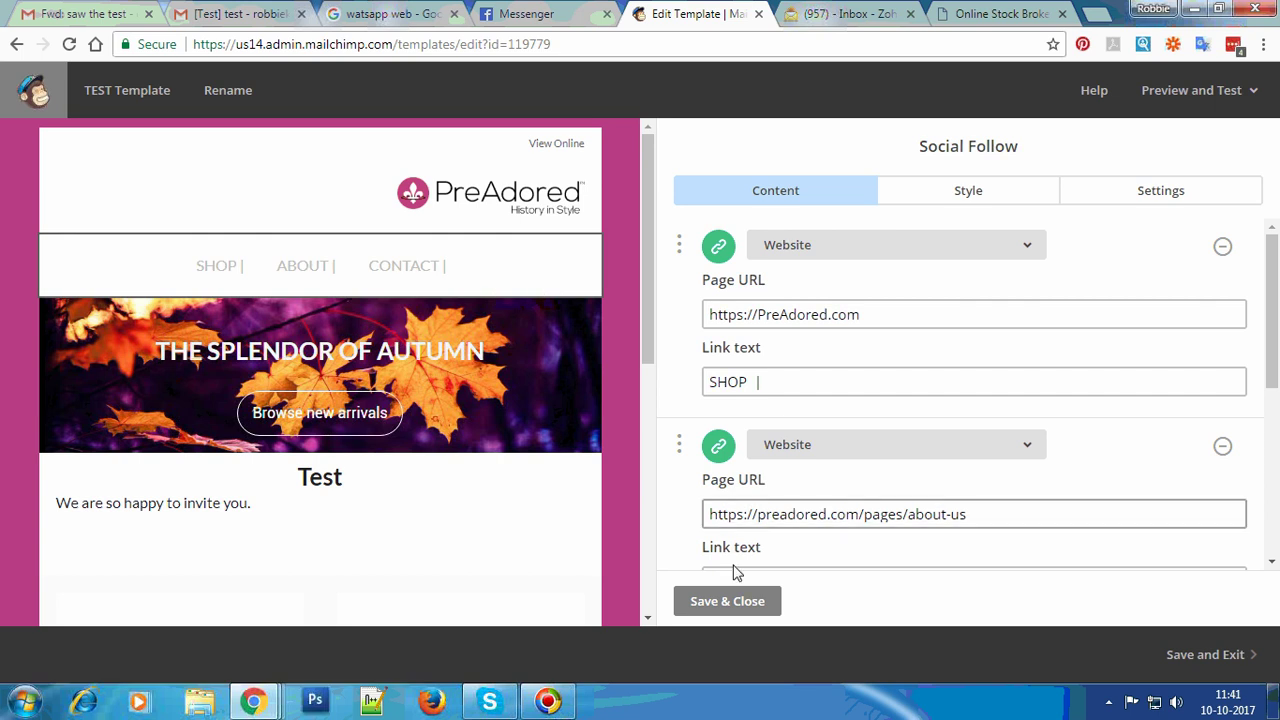
{"action": "left_click", "coordinate": [727, 601]}
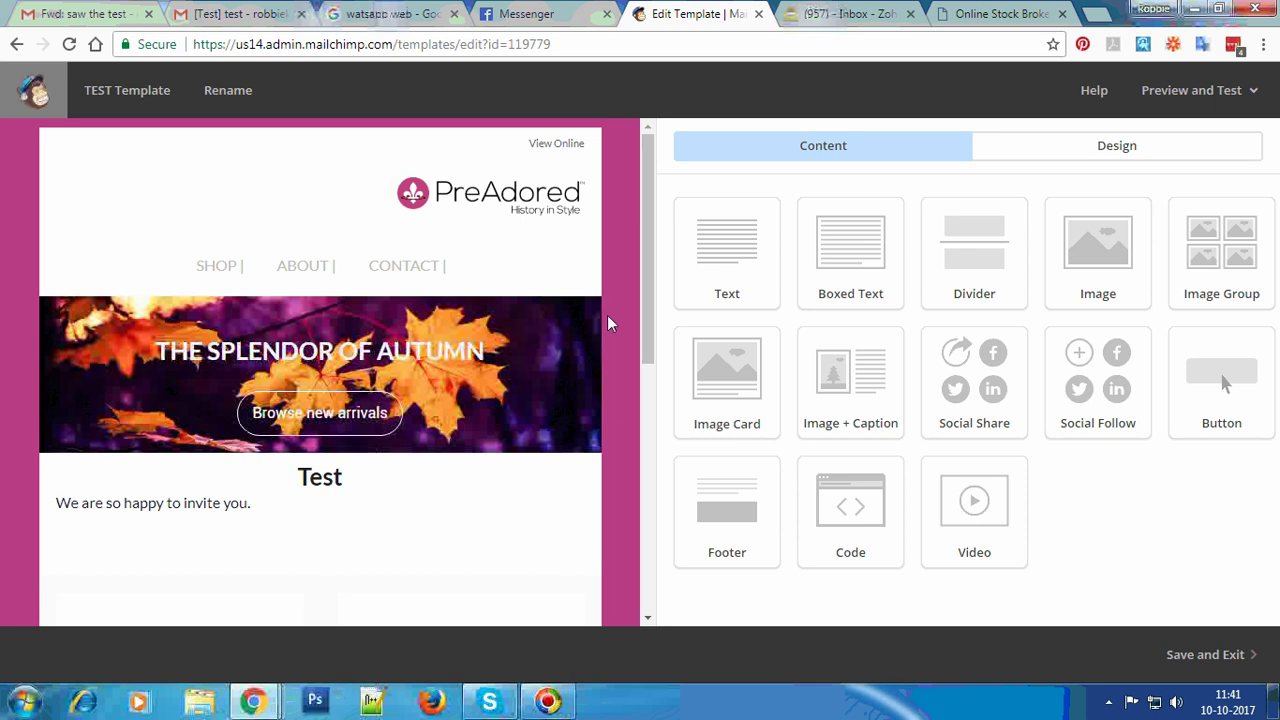
{"action": "mouse_move", "coordinate": [320, 330]}
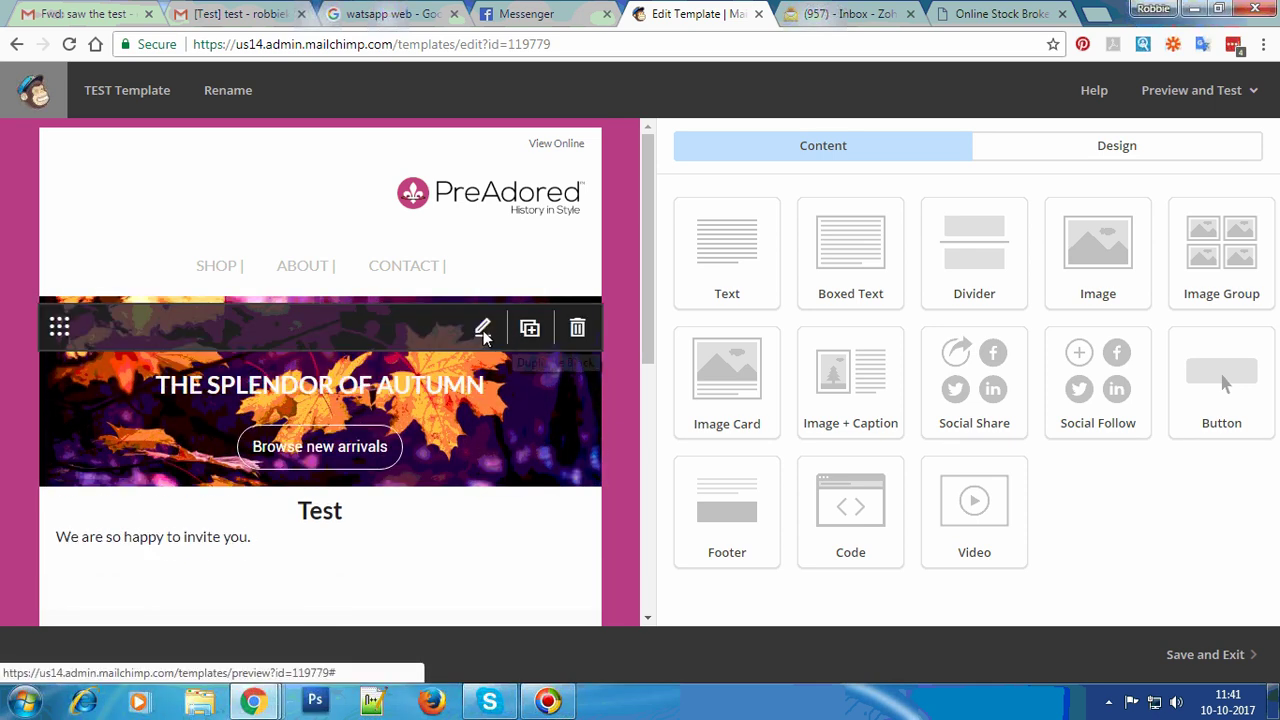
{"action": "left_click", "coordinate": [483, 328]}
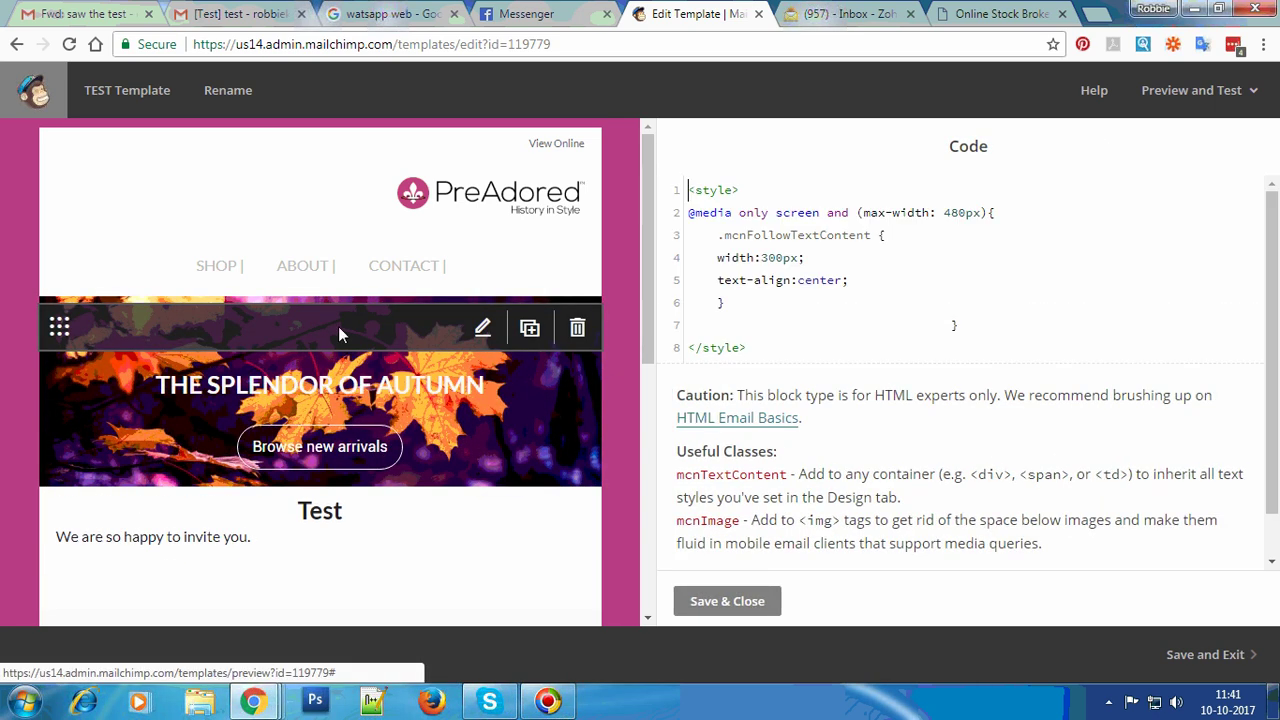
{"action": "left_click", "coordinate": [727, 601]}
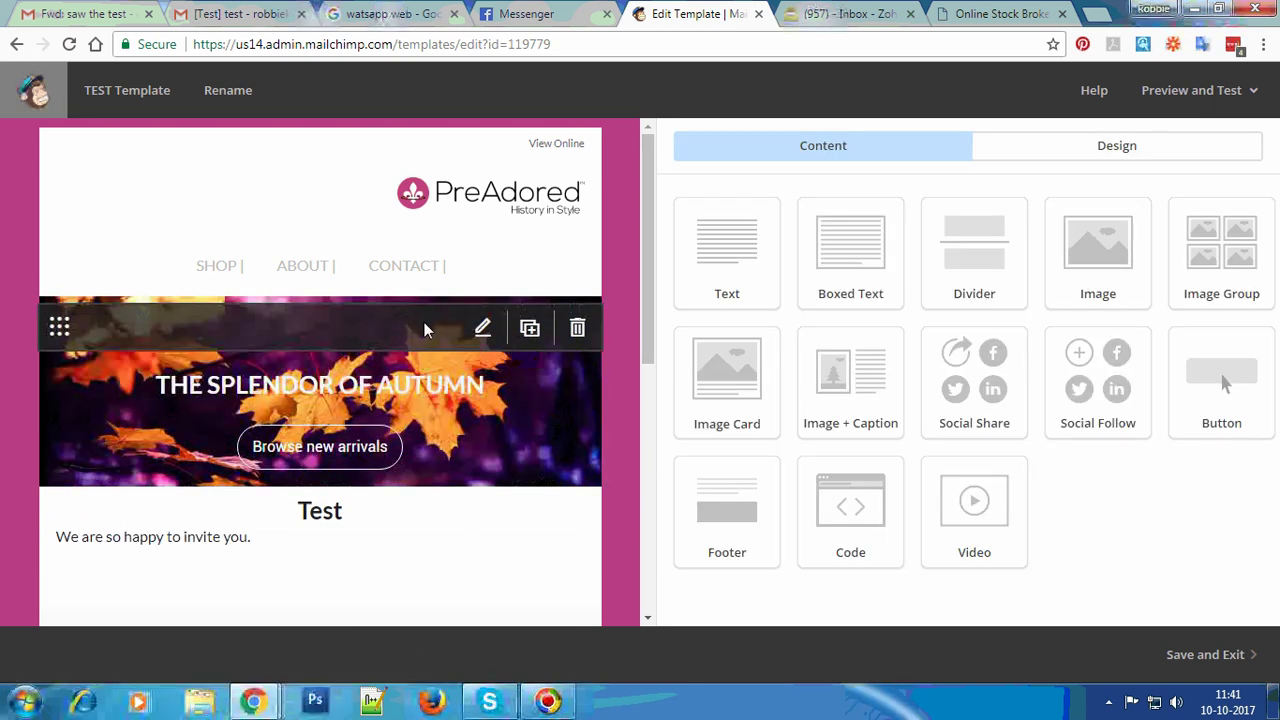
{"action": "left_click", "coordinate": [483, 326]}
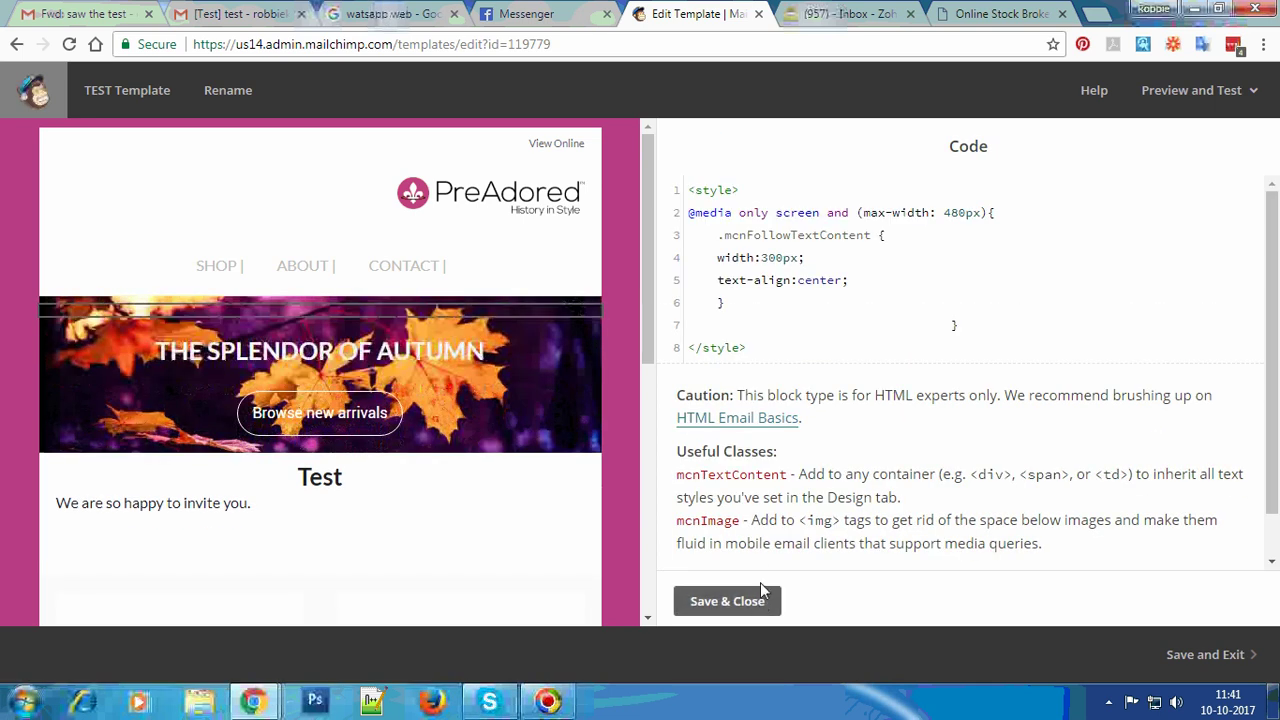
{"action": "left_click_drag", "start_coordinate": [820, 303], "coordinate": [686, 189]}
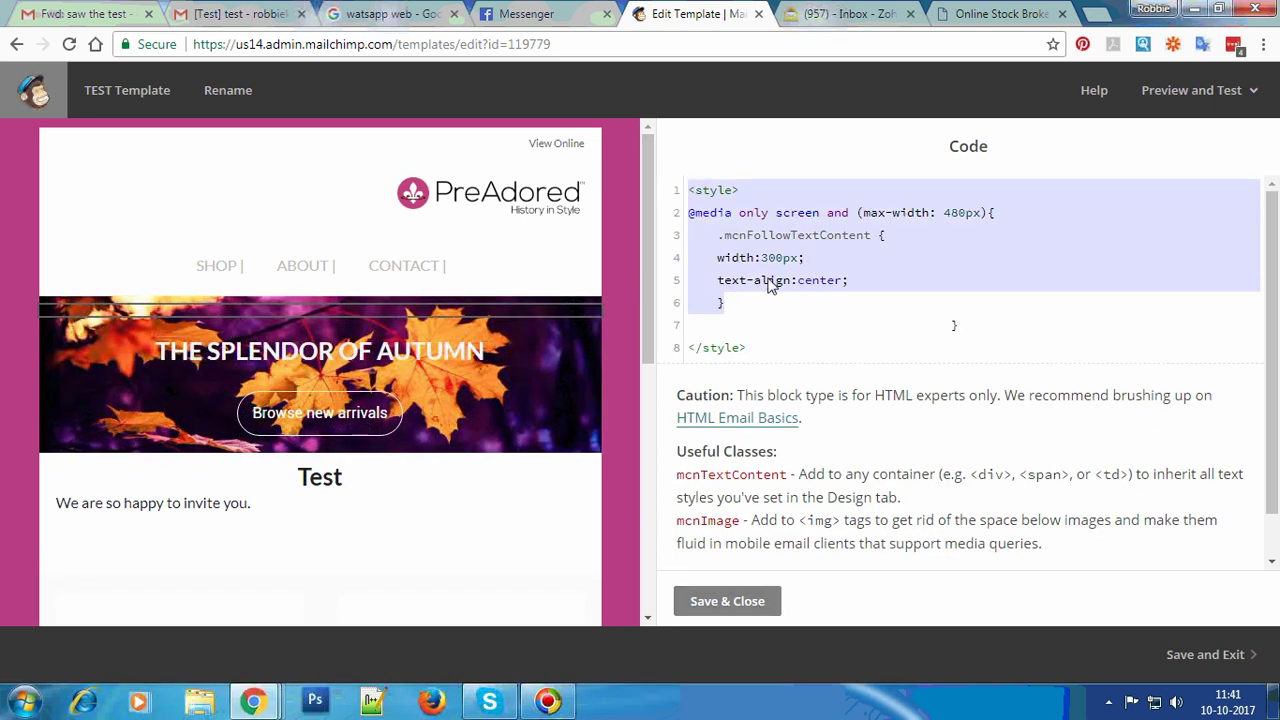
{"action": "left_click", "coordinate": [779, 311]}
{"action": "left_click_drag", "start_coordinate": [829, 308], "coordinate": [670, 186]}
{"action": "left_click", "coordinate": [734, 602]}
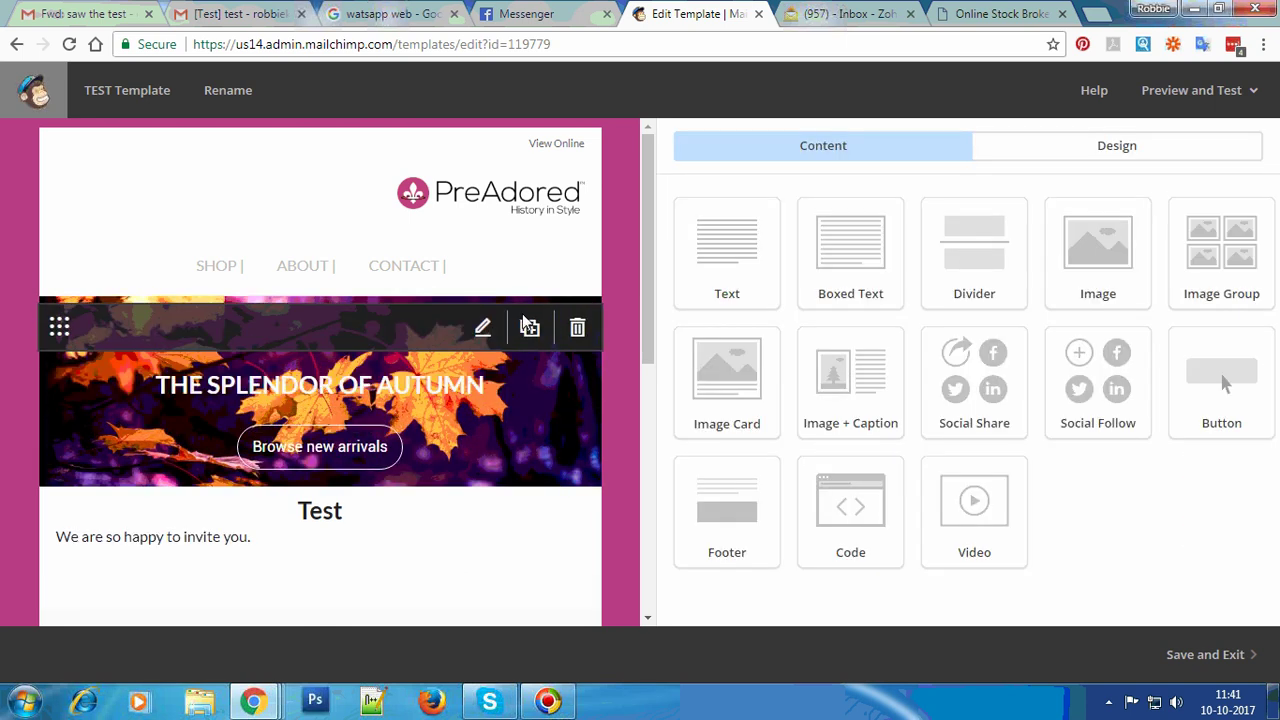
{"action": "left_click", "coordinate": [531, 340]}
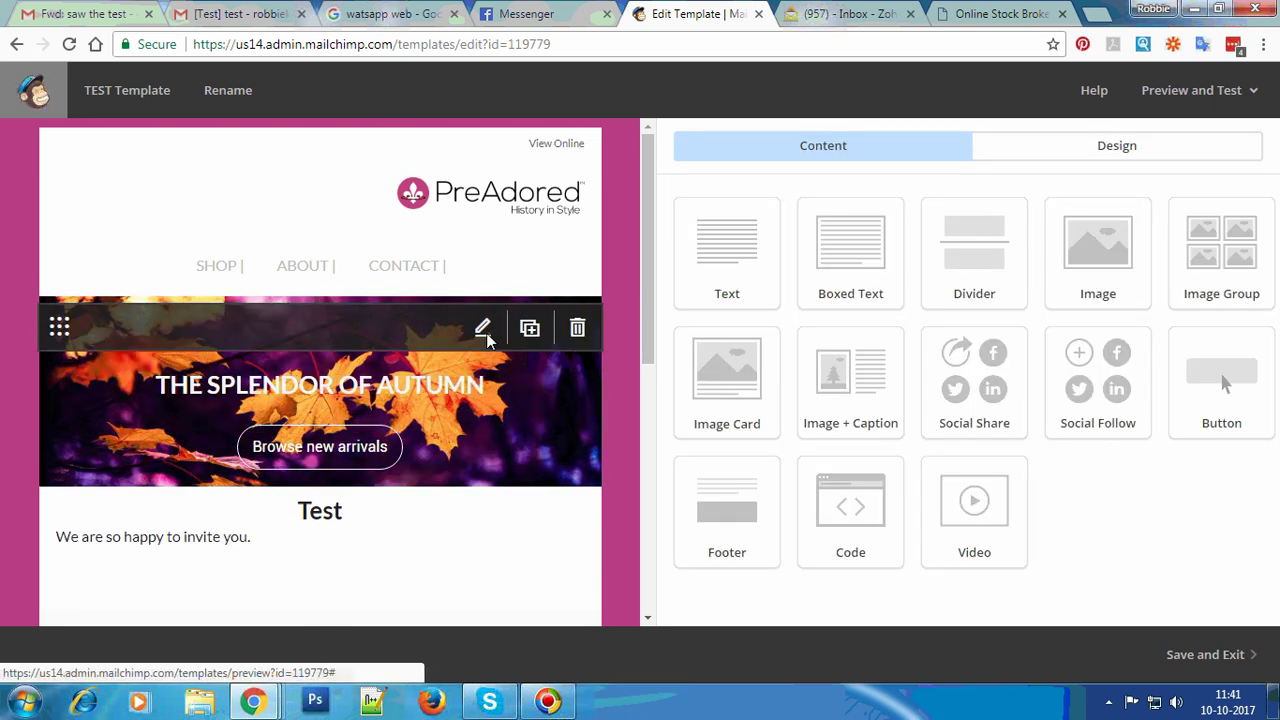
{"action": "left_click", "coordinate": [699, 604]}
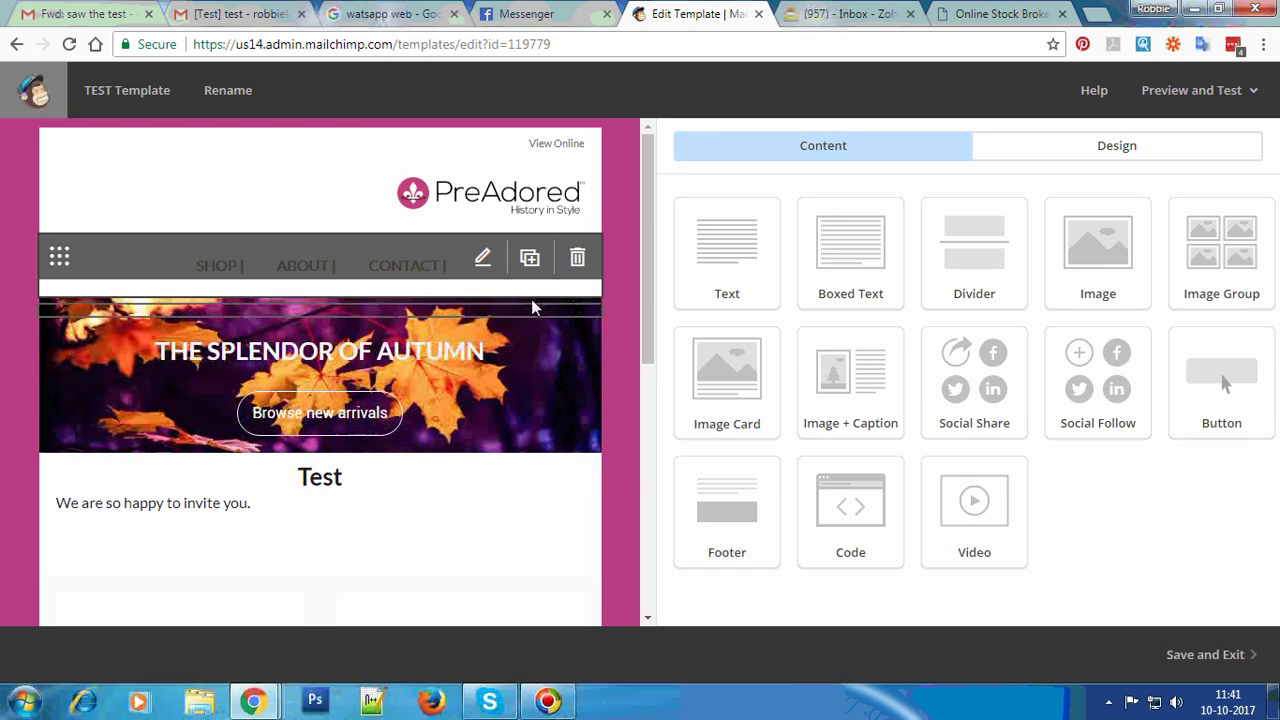
- Cancel deleting the code block, recheck desktop and mobile previews, then reopen its HTML
{"action": "left_click", "coordinate": [577, 331]}
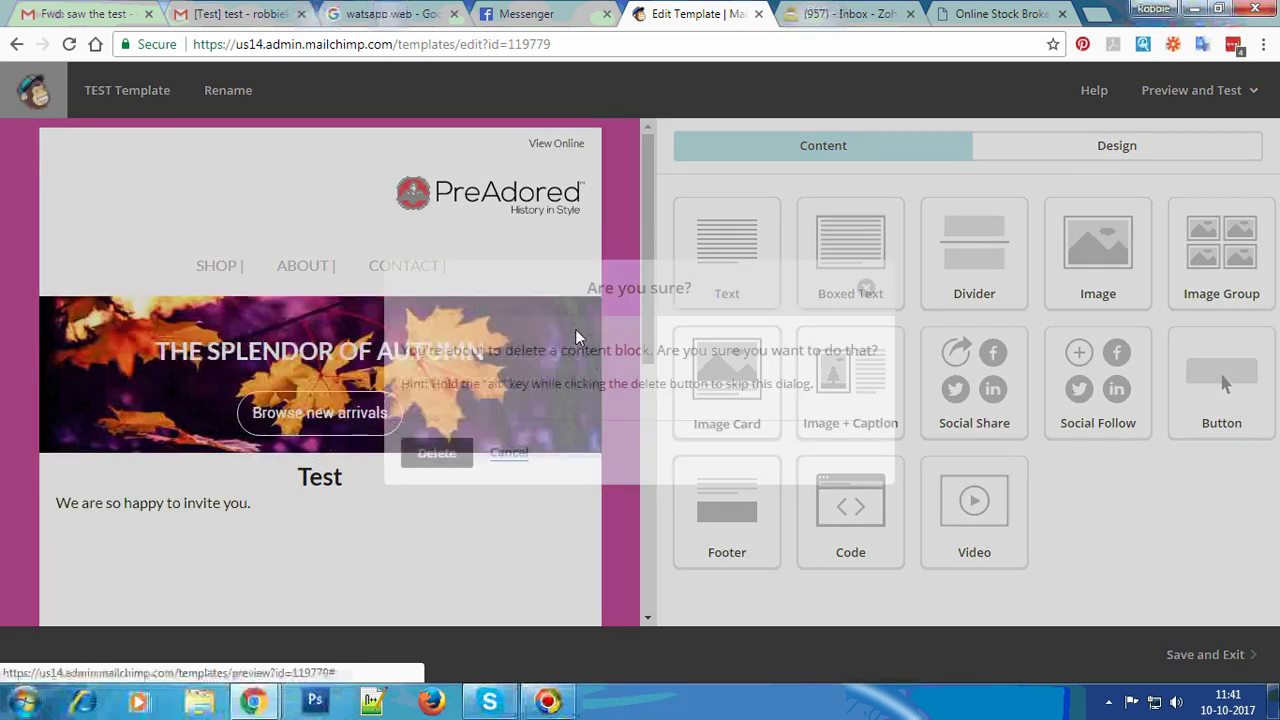
{"action": "key", "text": "Escape"}
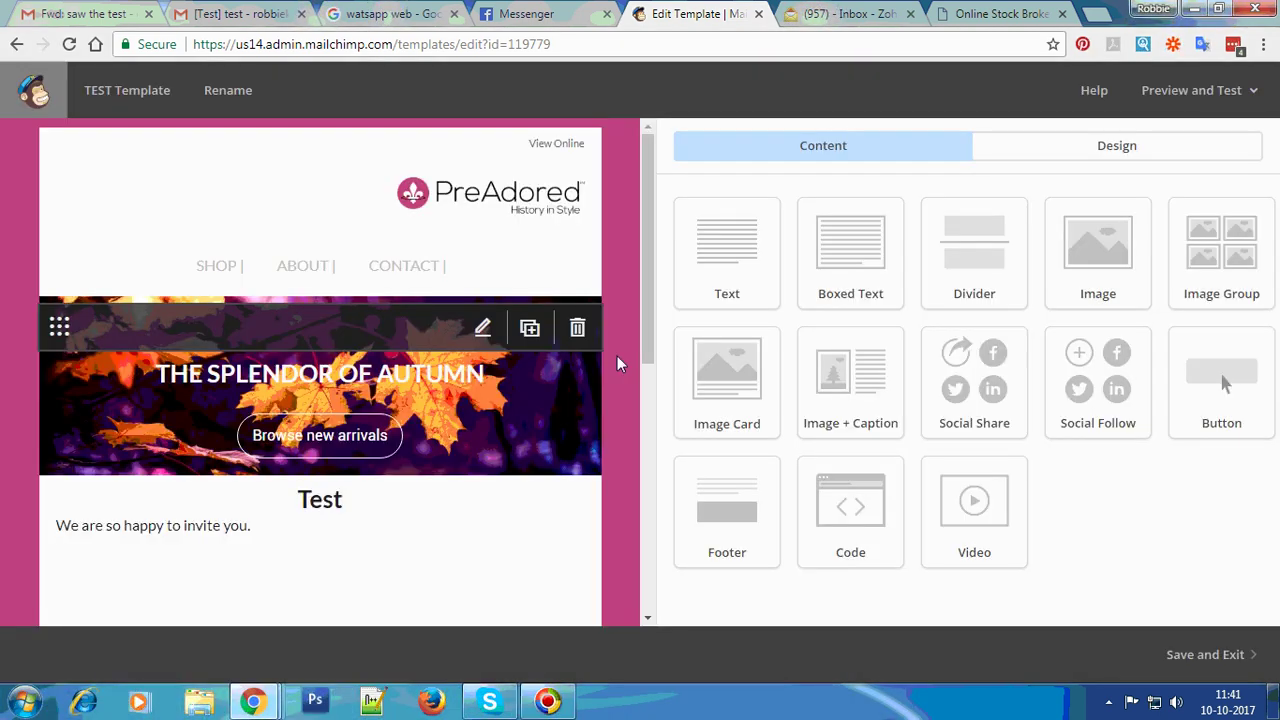
{"action": "left_click", "coordinate": [1174, 90]}
{"action": "left_click", "coordinate": [1160, 140]}
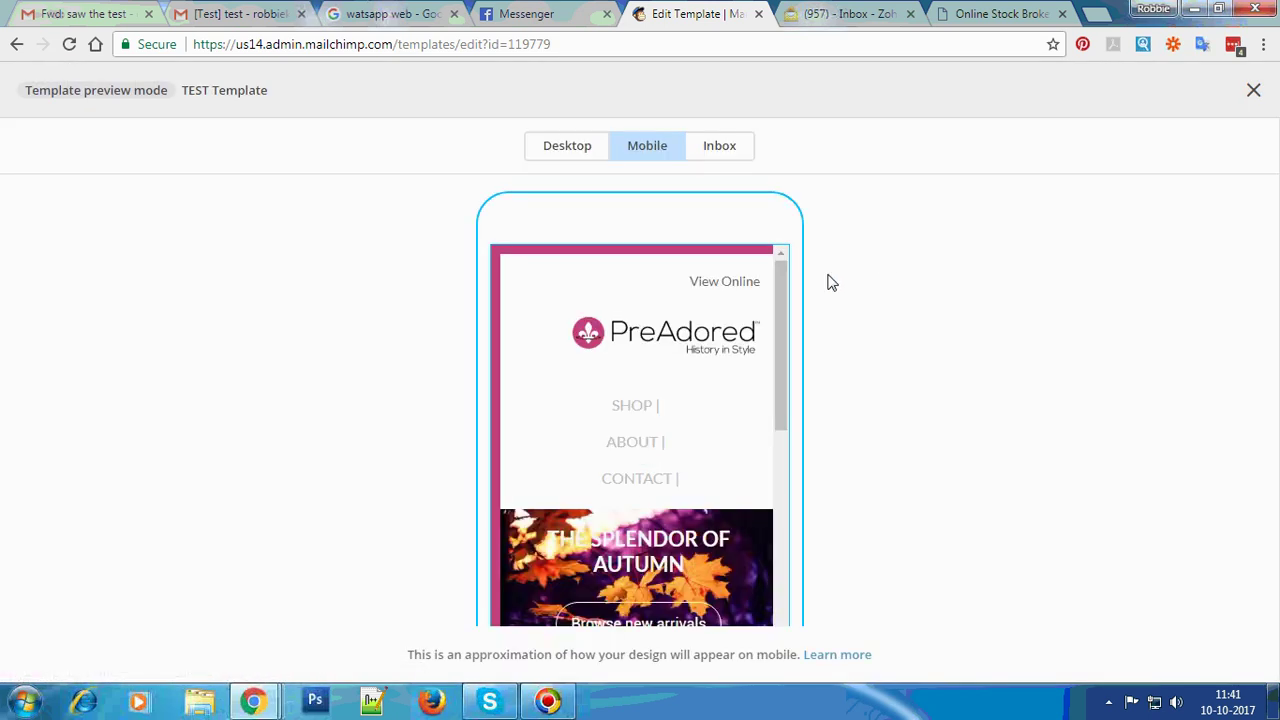
{"action": "left_click", "coordinate": [579, 148]}
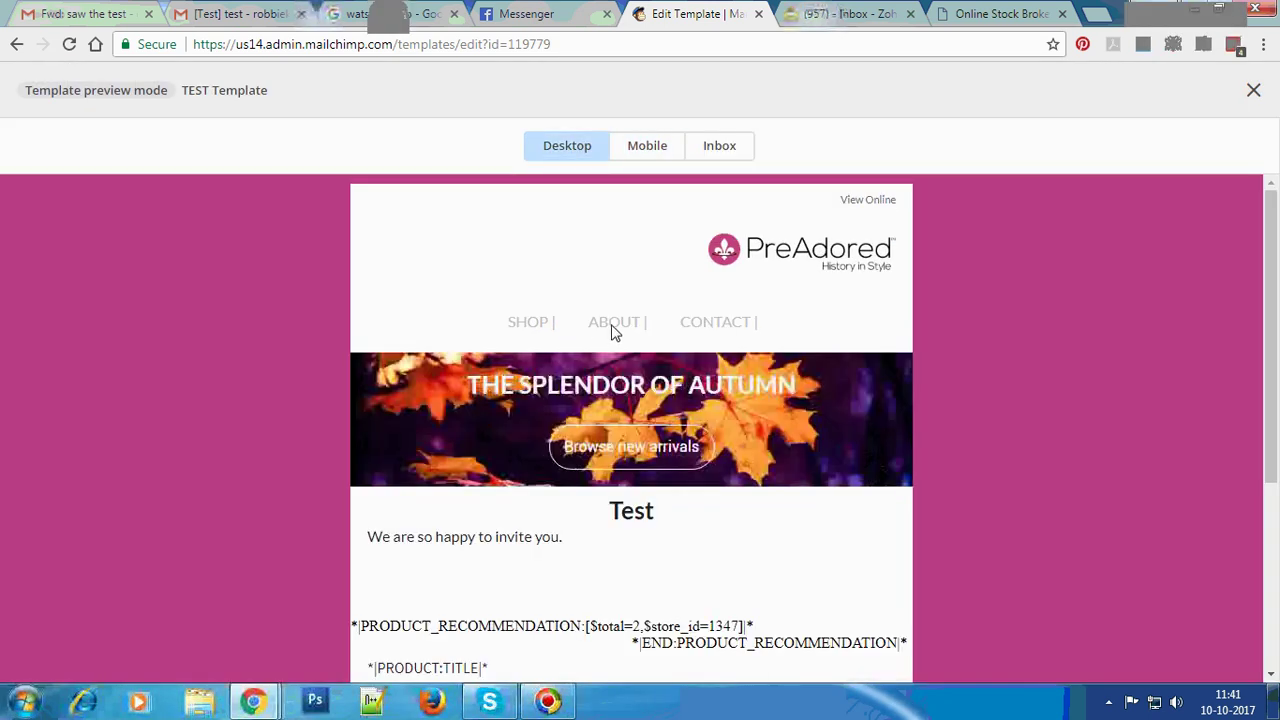
{"action": "left_click", "coordinate": [671, 157]}
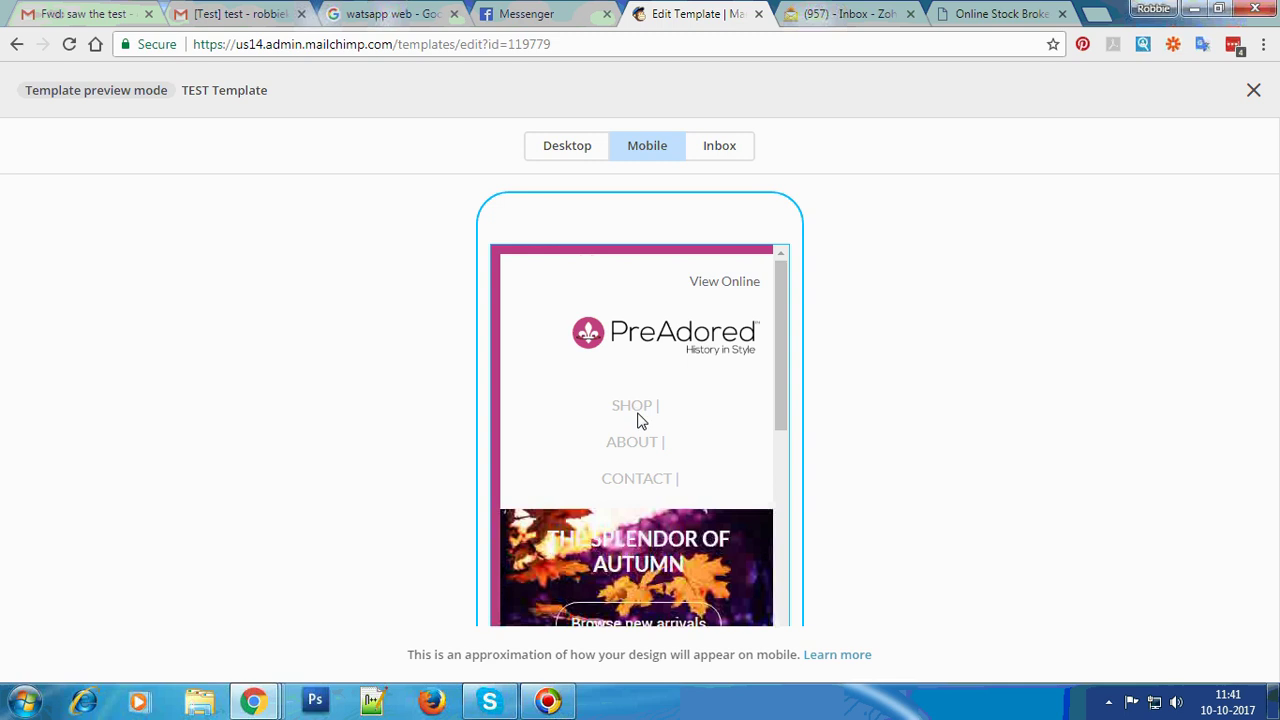
{"action": "left_click", "coordinate": [1252, 90]}
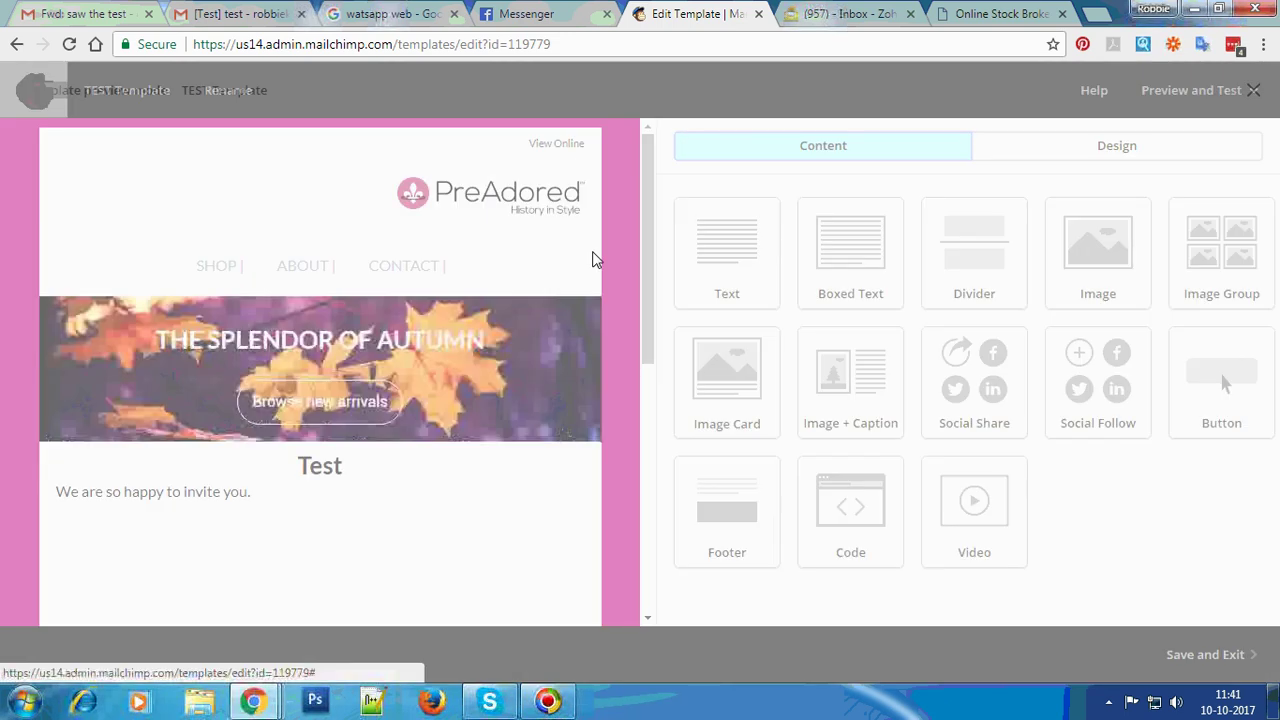
{"action": "left_click", "coordinate": [484, 329]}
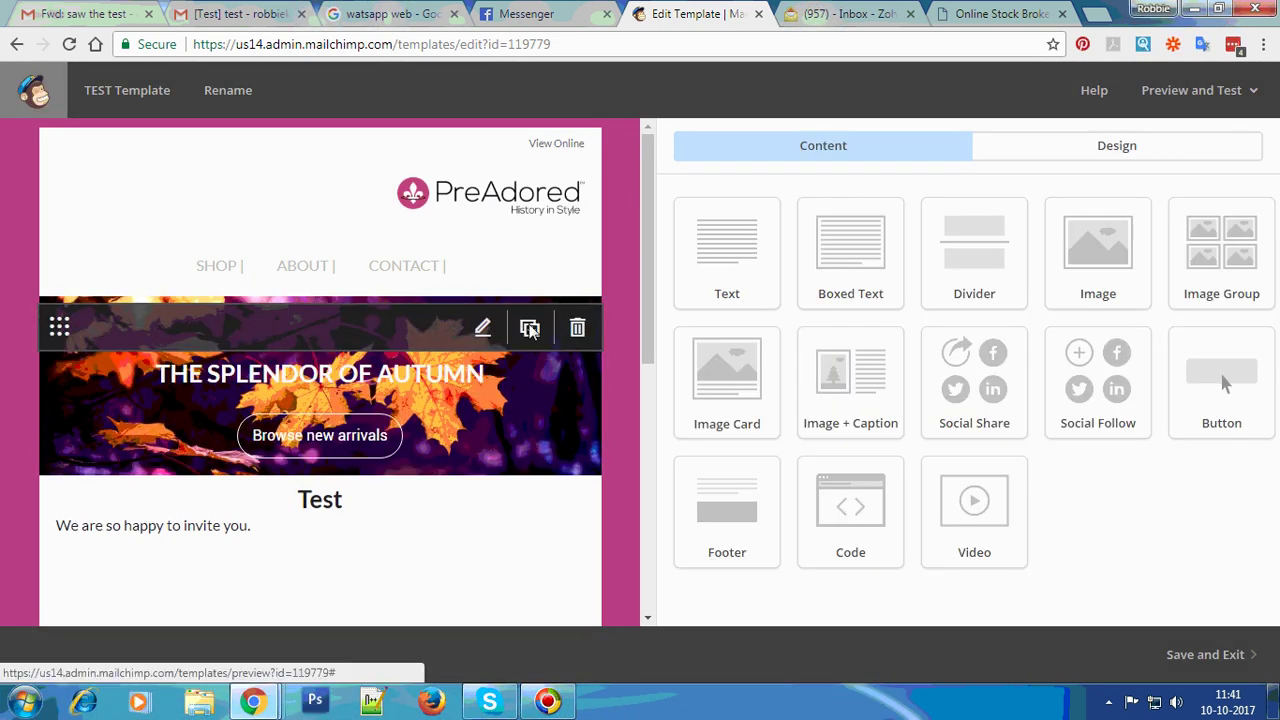
- Delete the extra code block and move the duplicated divider out of the banner, above it
{"action": "left_click", "coordinate": [577, 331]}
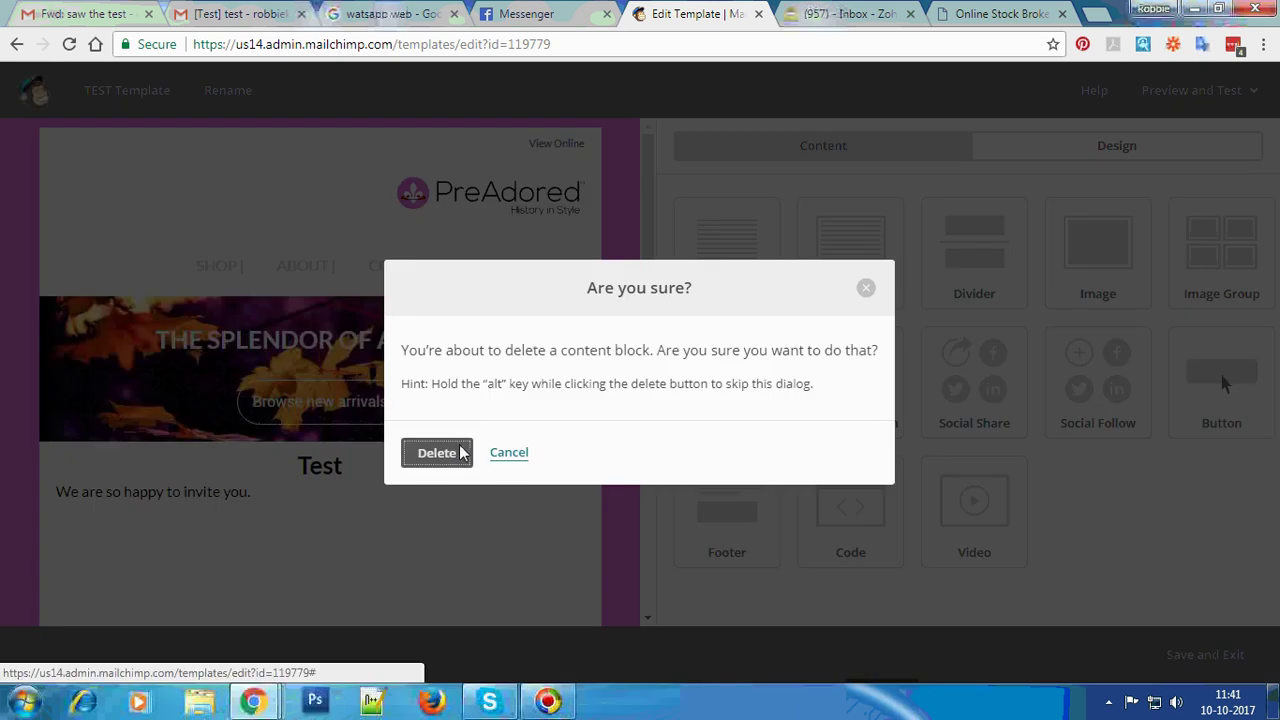
{"action": "left_click", "coordinate": [455, 451]}
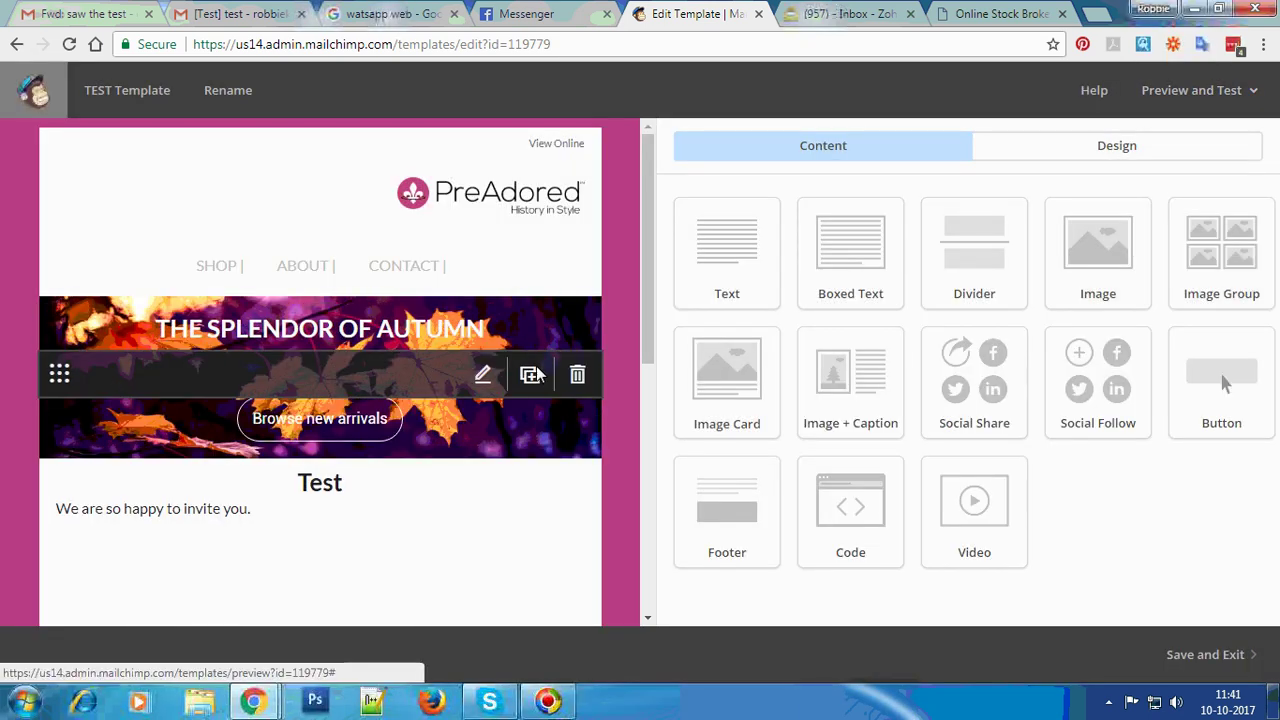
{"action": "left_click", "coordinate": [531, 374]}
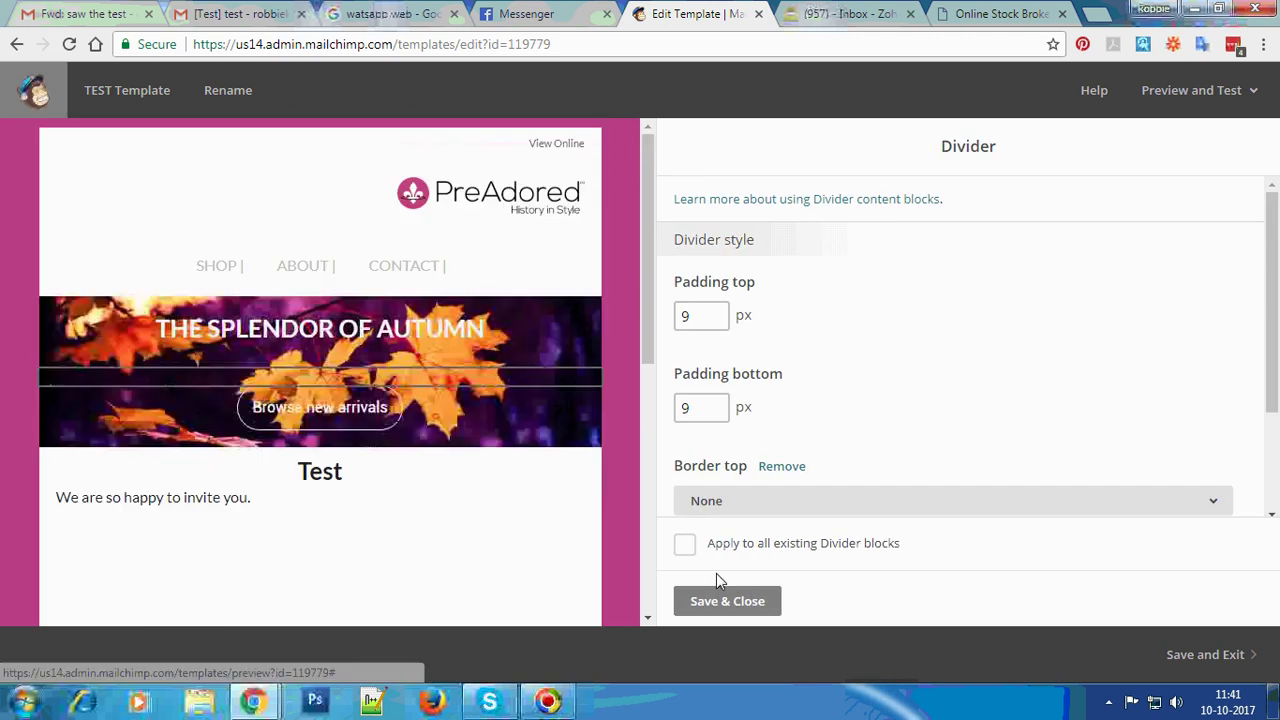
{"action": "left_click", "coordinate": [724, 601]}
{"action": "mouse_move", "coordinate": [140, 376]}
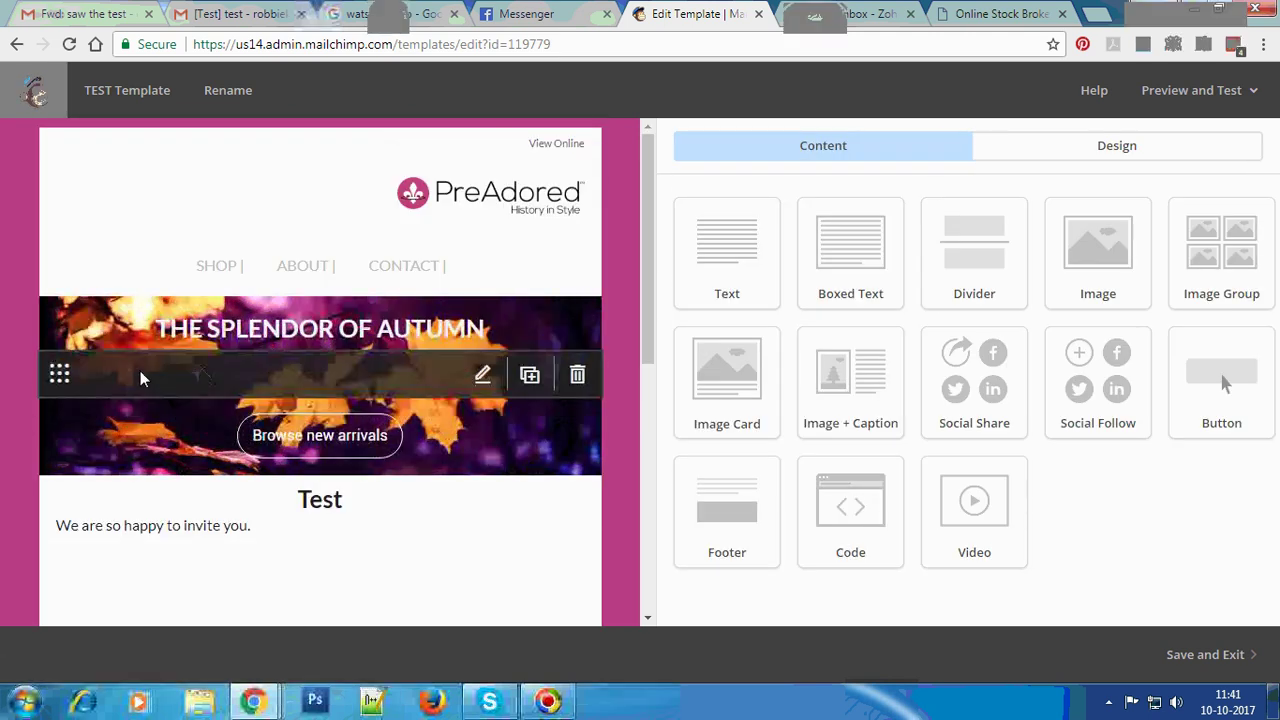
{"action": "left_click_drag", "start_coordinate": [61, 374], "coordinate": [91, 310]}
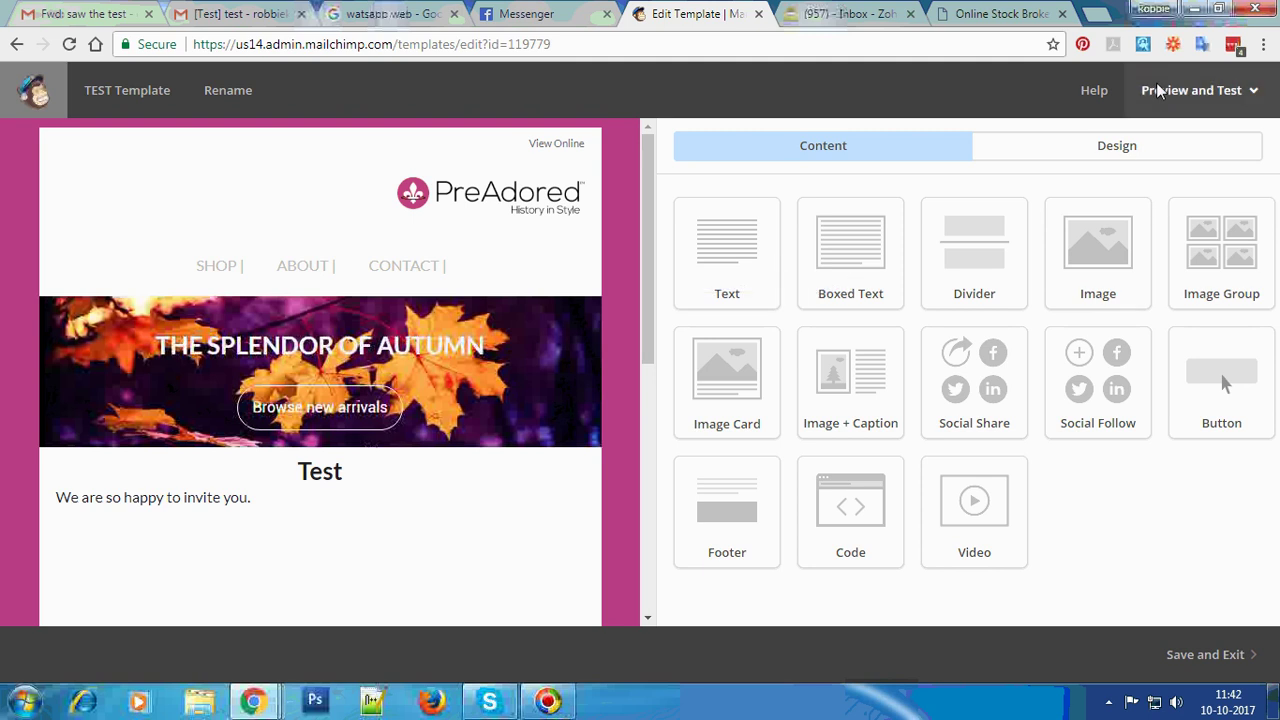
{"action": "left_click", "coordinate": [1156, 86]}
{"action": "left_click", "coordinate": [1147, 143]}
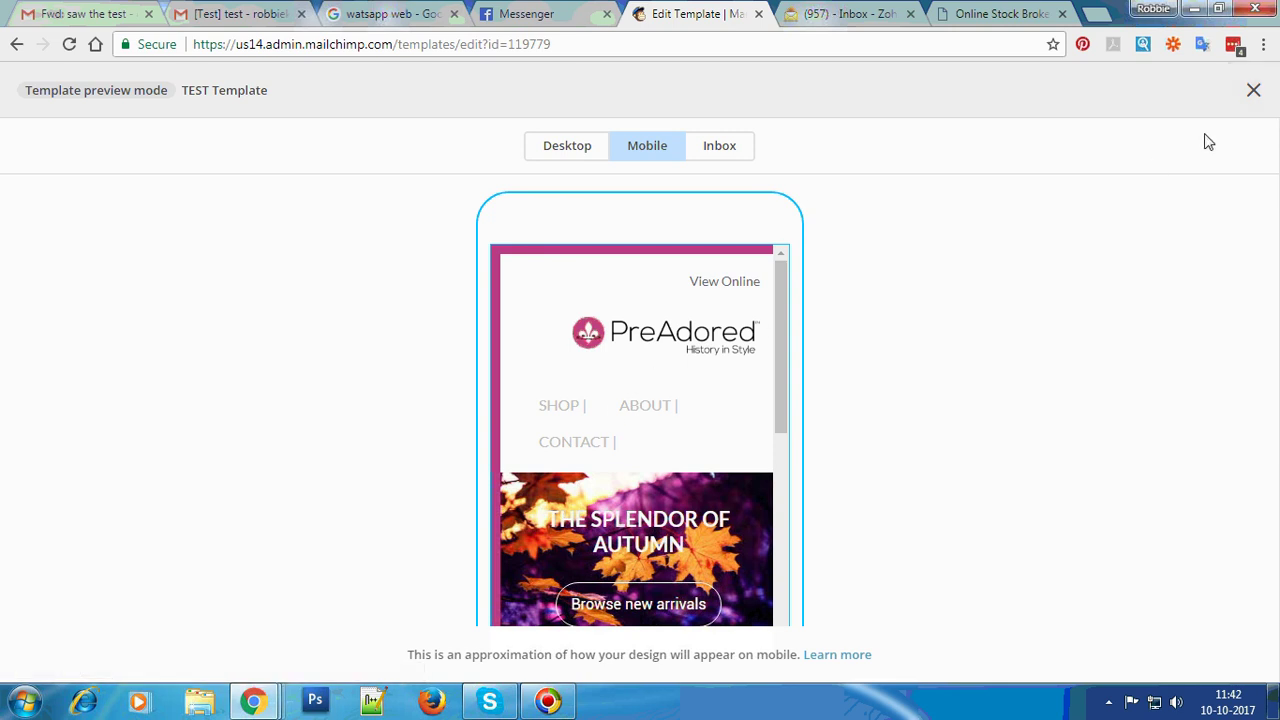
{"action": "left_click", "coordinate": [1254, 90]}
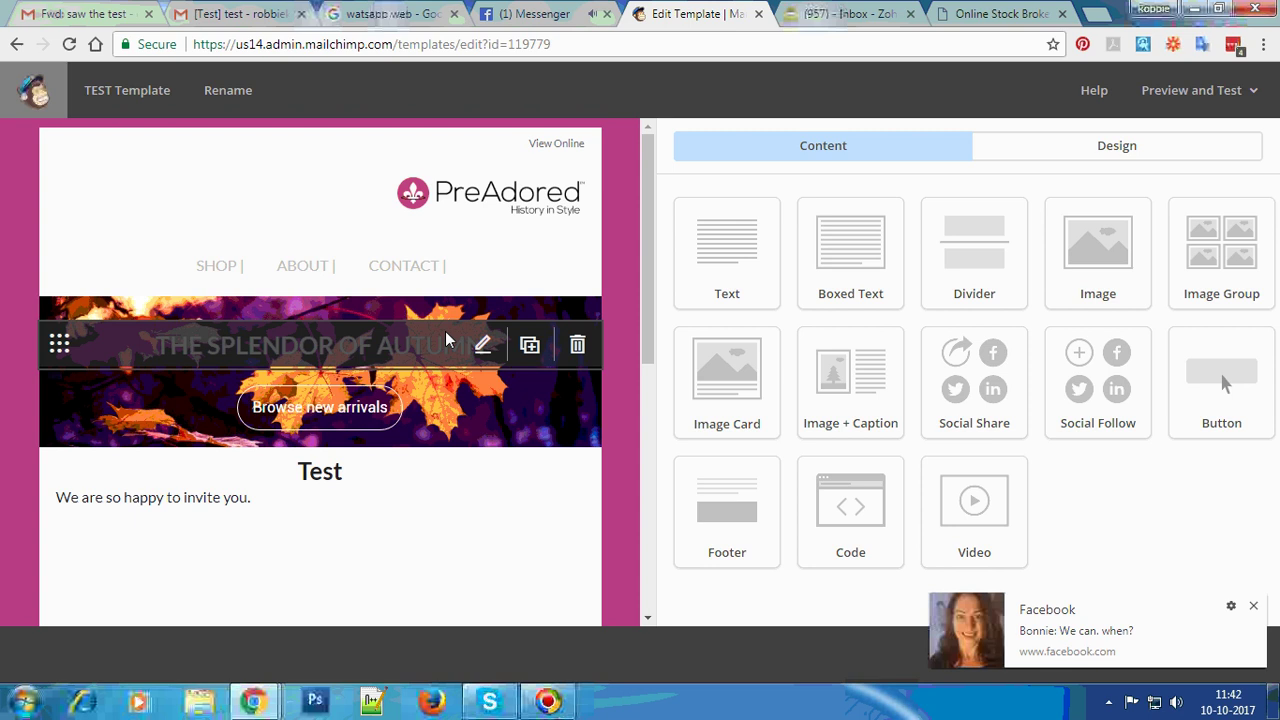
- Drop a Text block above the autumn banner and replace its placeholder with SHOP | ABOUT | CONTACT
{"action": "left_click_drag", "start_coordinate": [744, 256], "coordinate": [470, 310]}
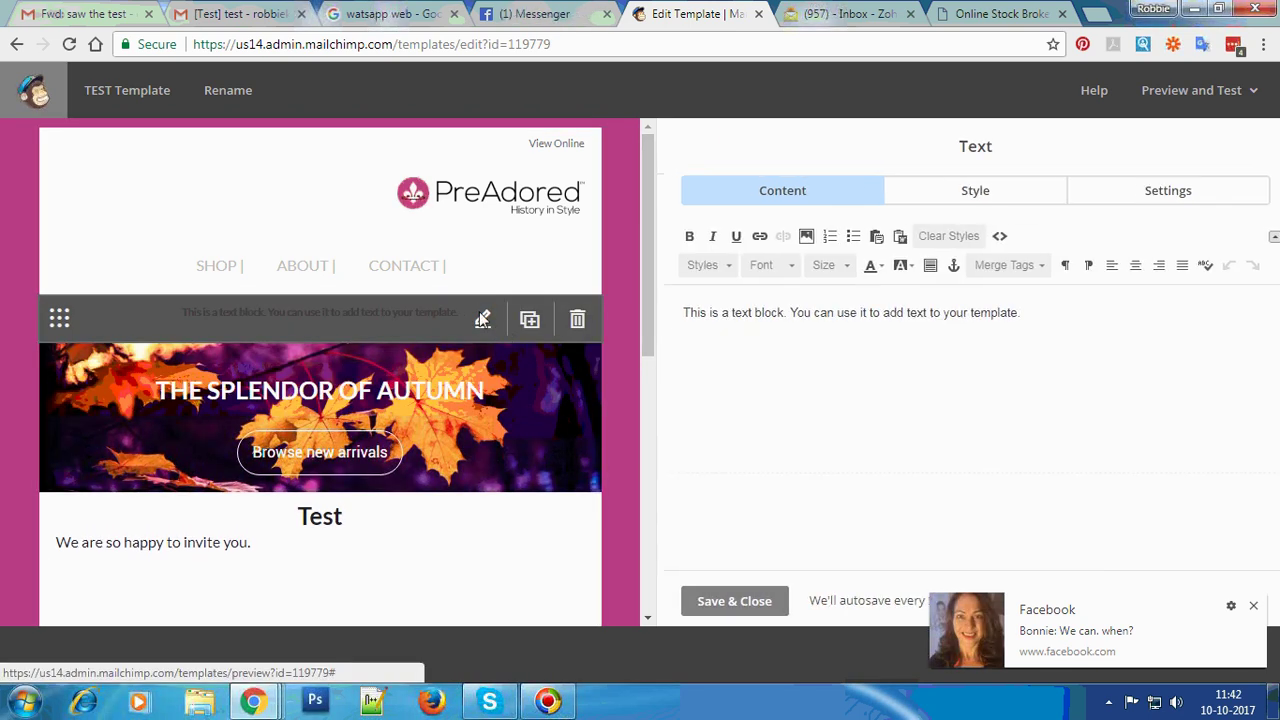
{"action": "key", "text": "ctrl+a"}
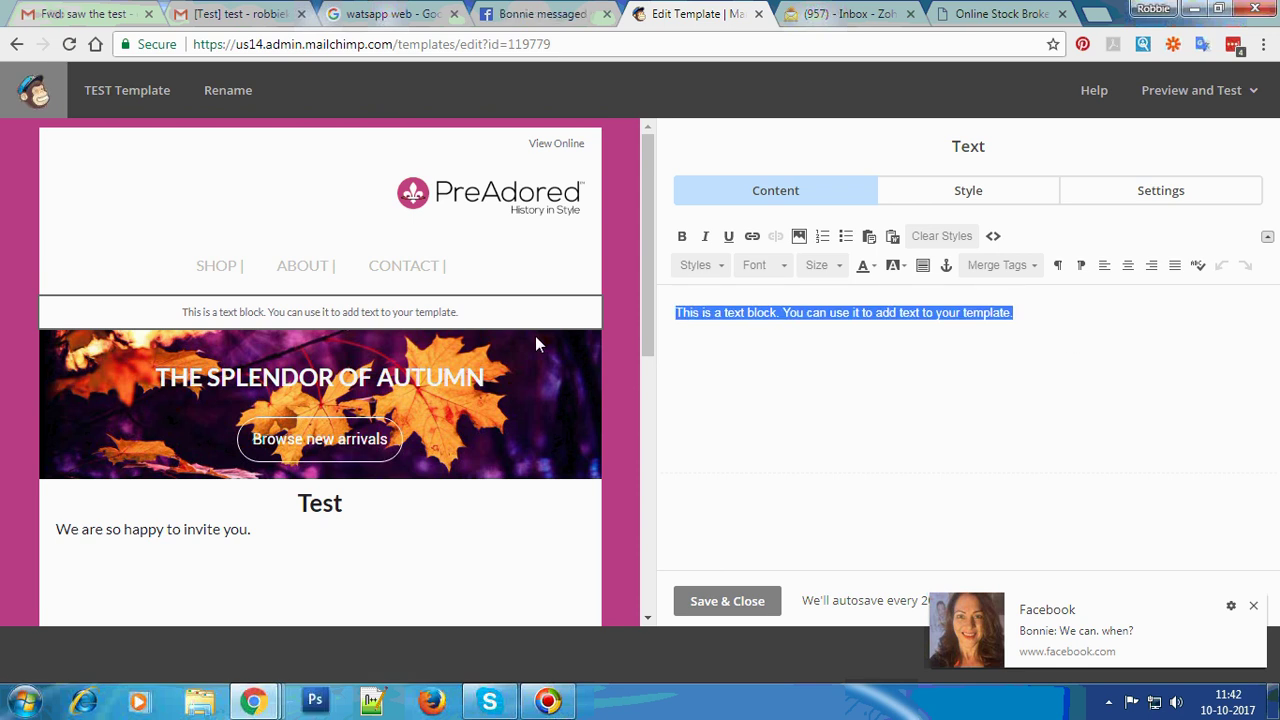
{"action": "type", "text": "SHOP"}
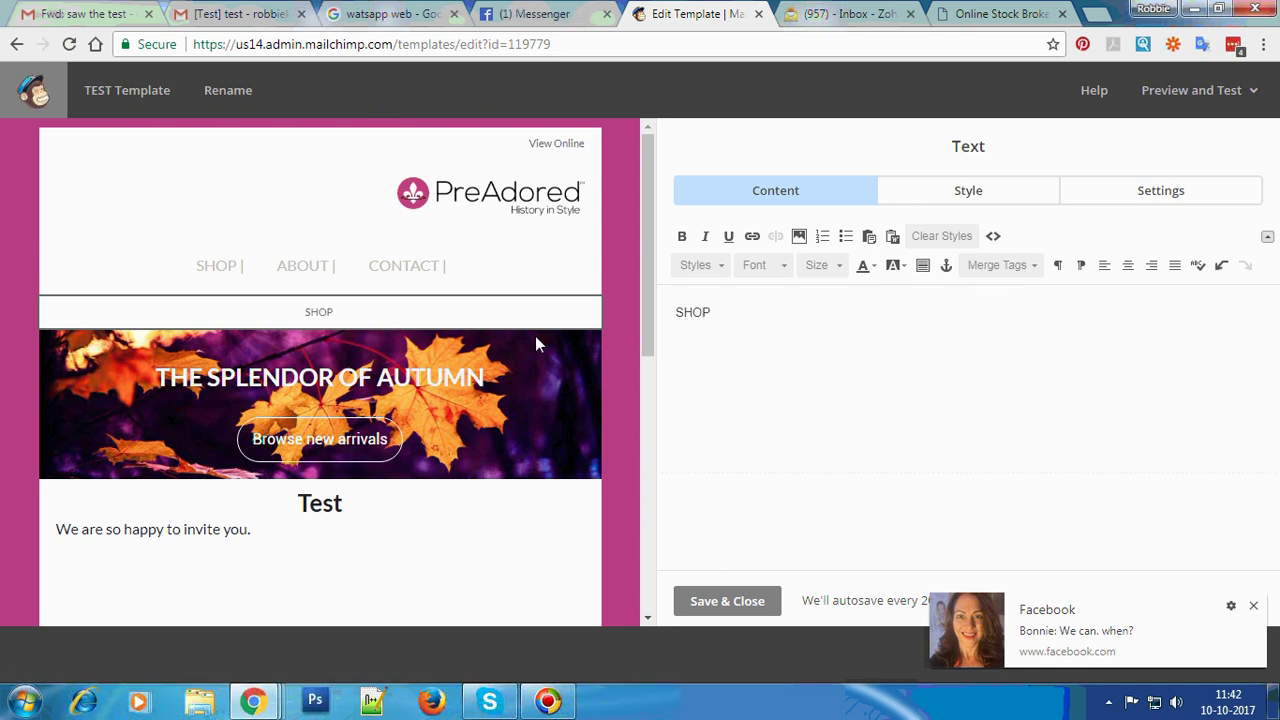
{"action": "type", "text": " |"}
{"action": "type", "text": " ab"}
{"action": "type", "text": "i"}
{"action": "key", "text": "BackSpace"}
{"action": "key", "text": "BackSpace"}
{"action": "key", "text": "BackSpace"}
{"action": "key", "text": "BackSpace"}
{"action": "type", "text": "AB"}
{"action": "key", "text": "BackSpace"}
{"action": "type", "text": "BO"}
{"action": "type", "text": "UR"}
{"action": "type", "text": " |"}
{"action": "type", "text": " C"}
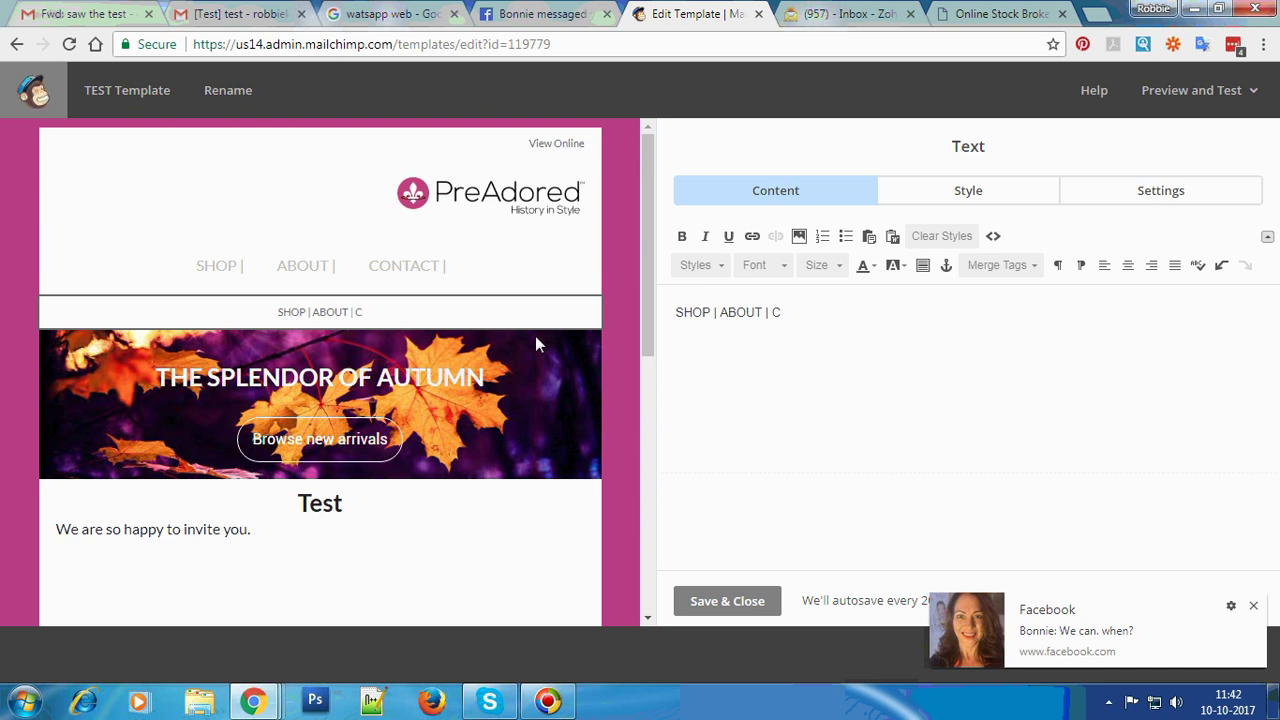
{"action": "type", "text": "ONTACT"}
{"action": "key", "text": "ctrl+a"}
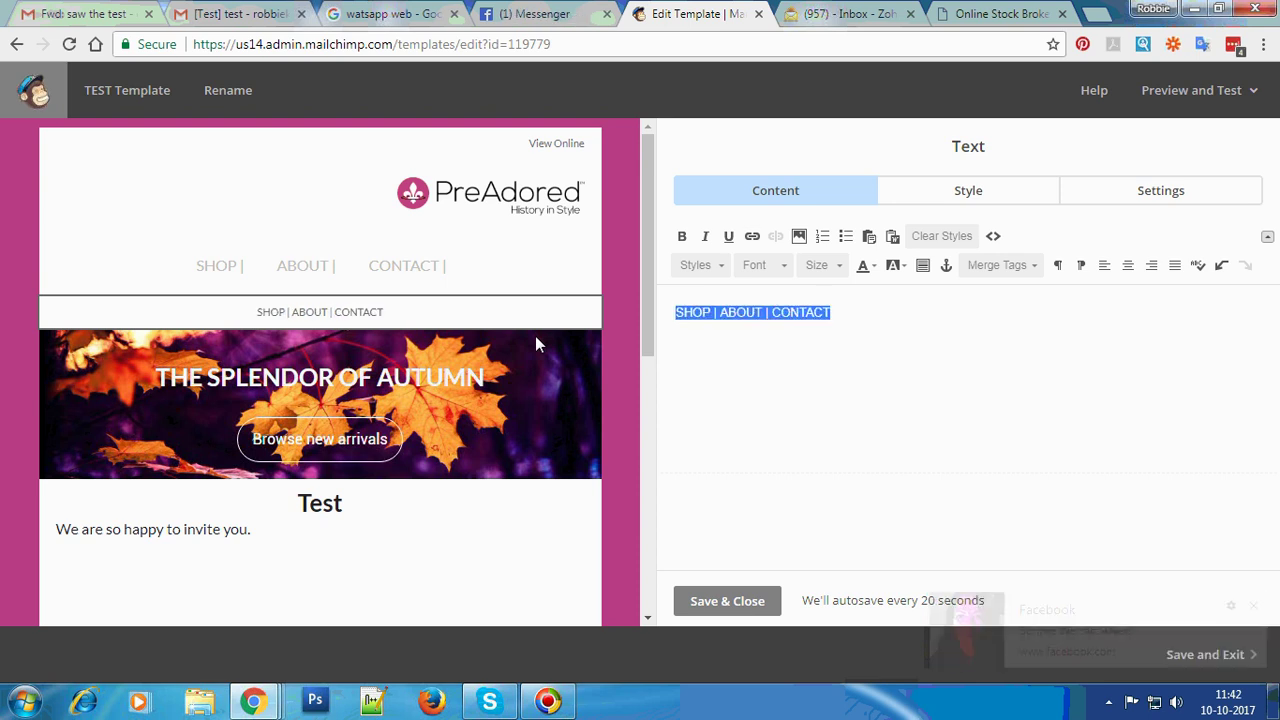
- Try menu font sizes 24, 22, 20 and 19, settling on size 19
{"action": "left_click", "coordinate": [832, 268]}
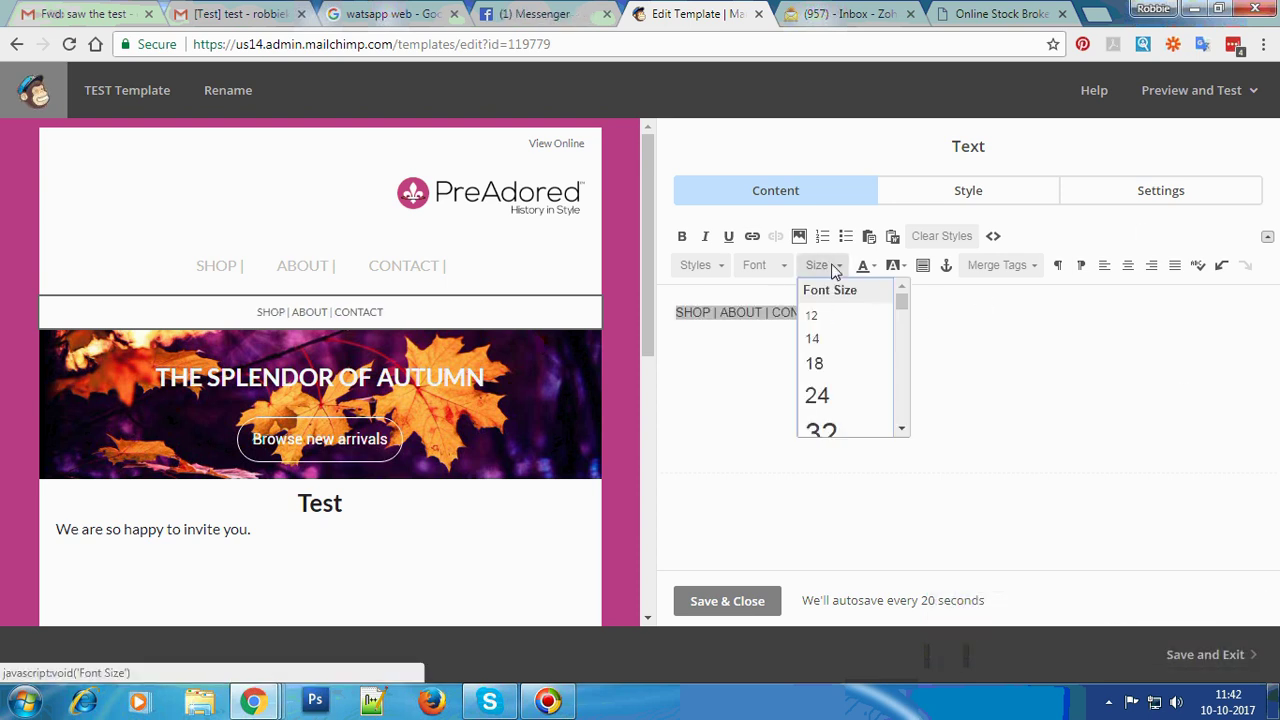
{"action": "left_click", "coordinate": [838, 399]}
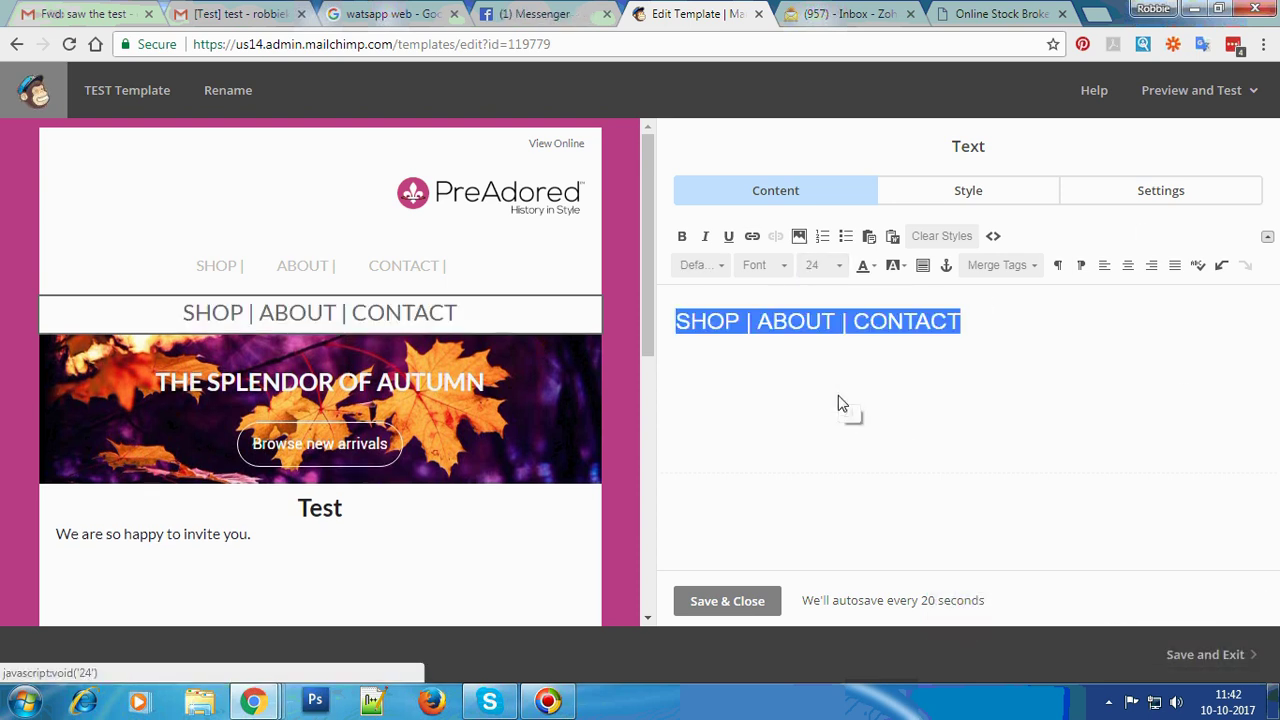
{"action": "left_click", "coordinate": [830, 265]}
{"action": "left_click", "coordinate": [830, 300]}
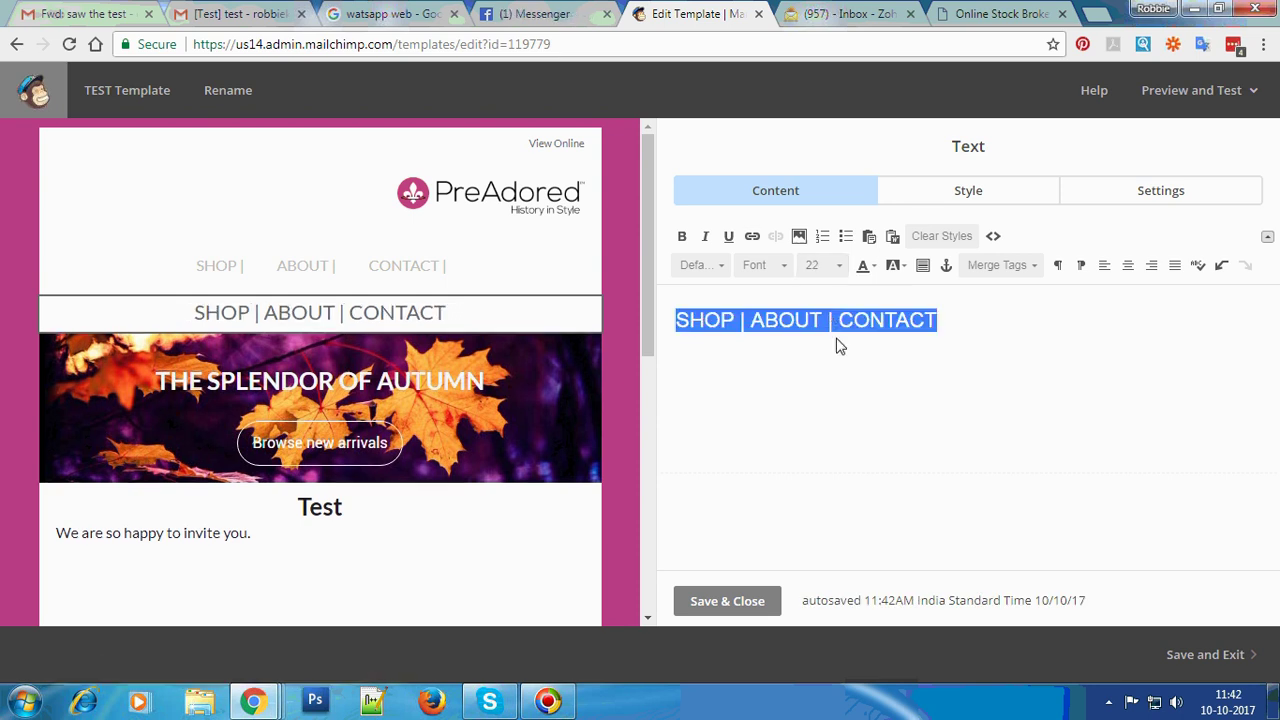
{"action": "left_click", "coordinate": [829, 266]}
{"action": "scroll", "coordinate": [840, 320], "scroll_direction": "up", "scroll_amount": 1}
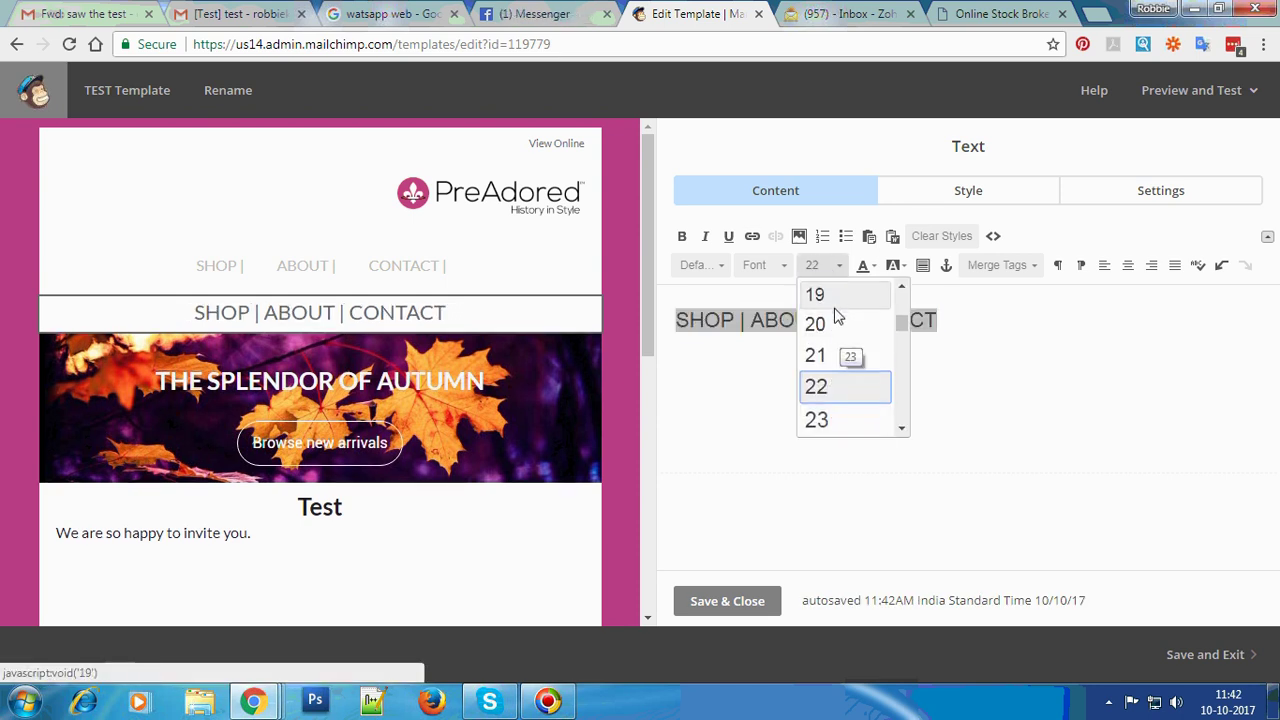
{"action": "left_click", "coordinate": [833, 316]}
{"action": "left_click", "coordinate": [815, 265]}
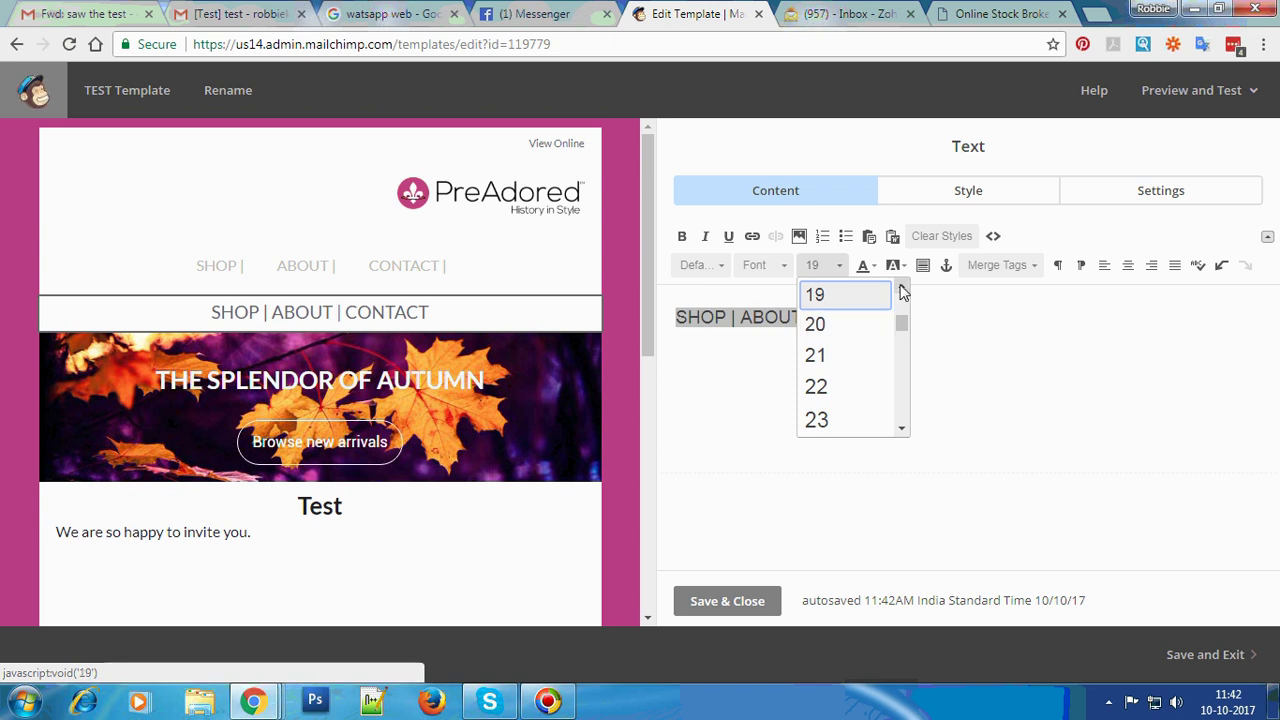
{"action": "left_click", "coordinate": [817, 294]}
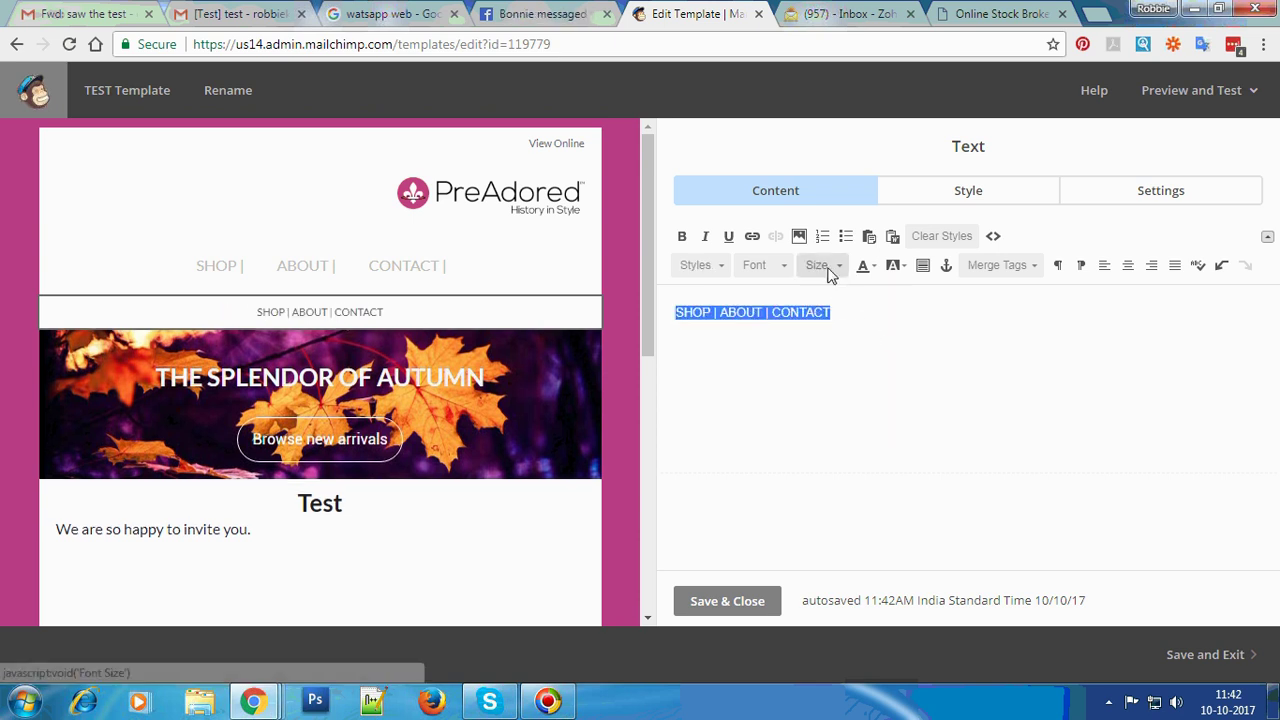
{"action": "left_click", "coordinate": [829, 266]}
{"action": "left_click", "coordinate": [843, 323]}
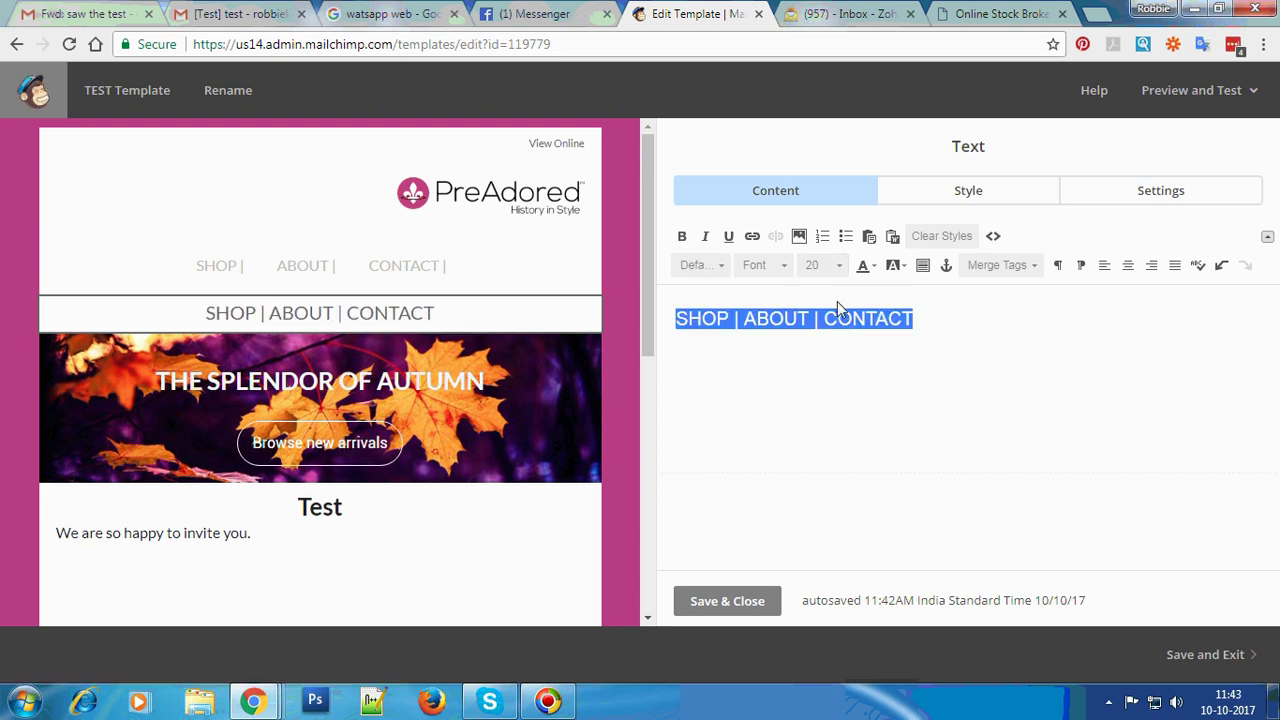
{"action": "left_click", "coordinate": [830, 267]}
{"action": "left_click", "coordinate": [834, 292]}
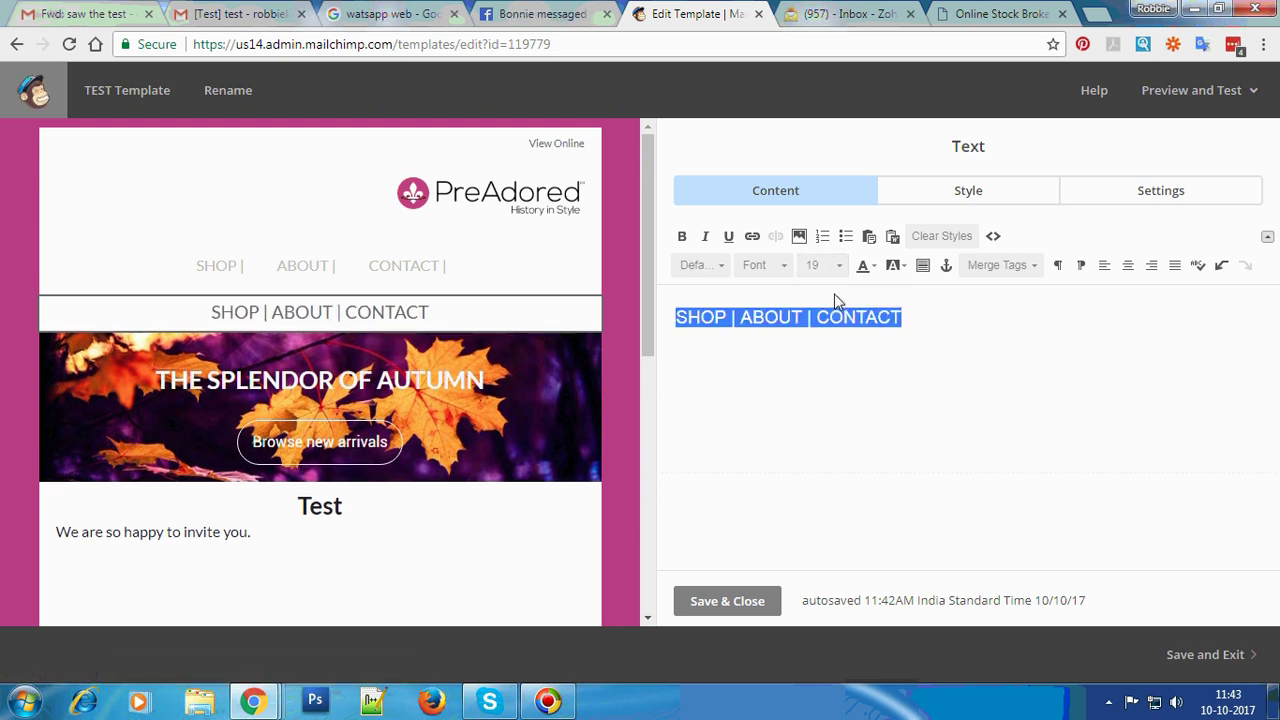
- Add spaces on both sides of each pipe separator in the menu text
{"action": "left_click", "coordinate": [729, 326]}
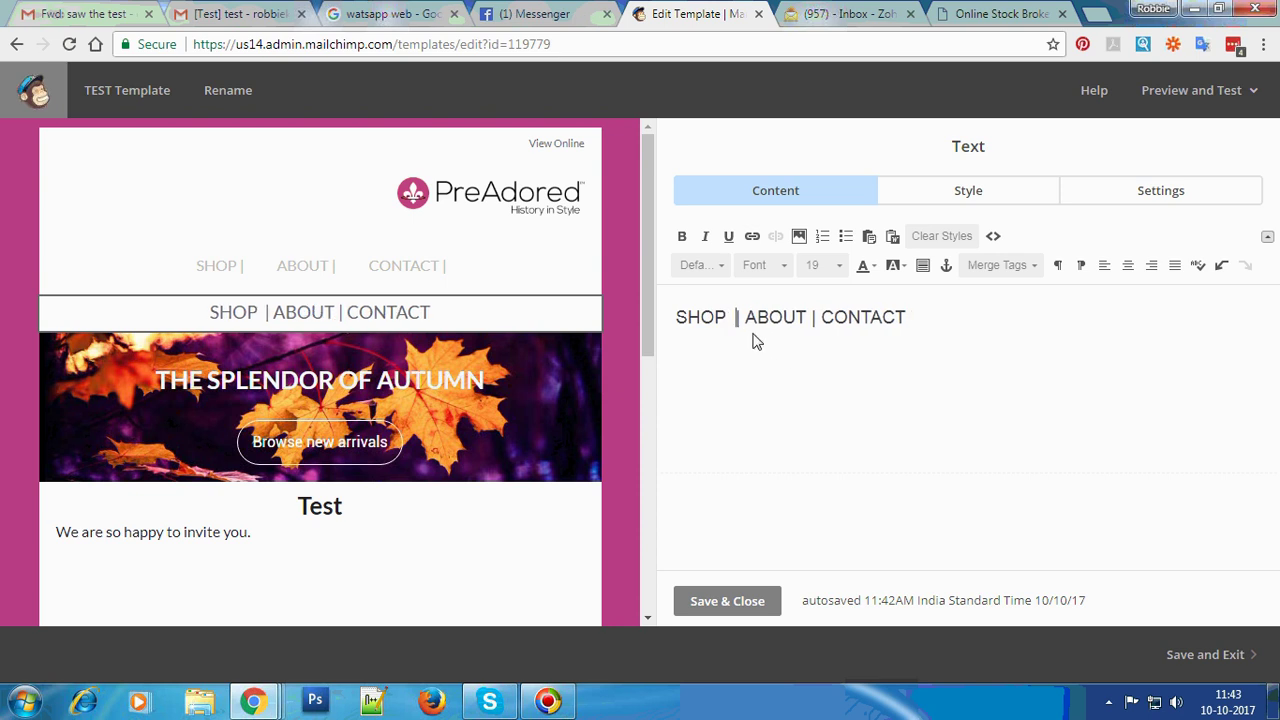
{"action": "left_click", "coordinate": [751, 329]}
{"action": "left_click", "coordinate": [820, 330]}
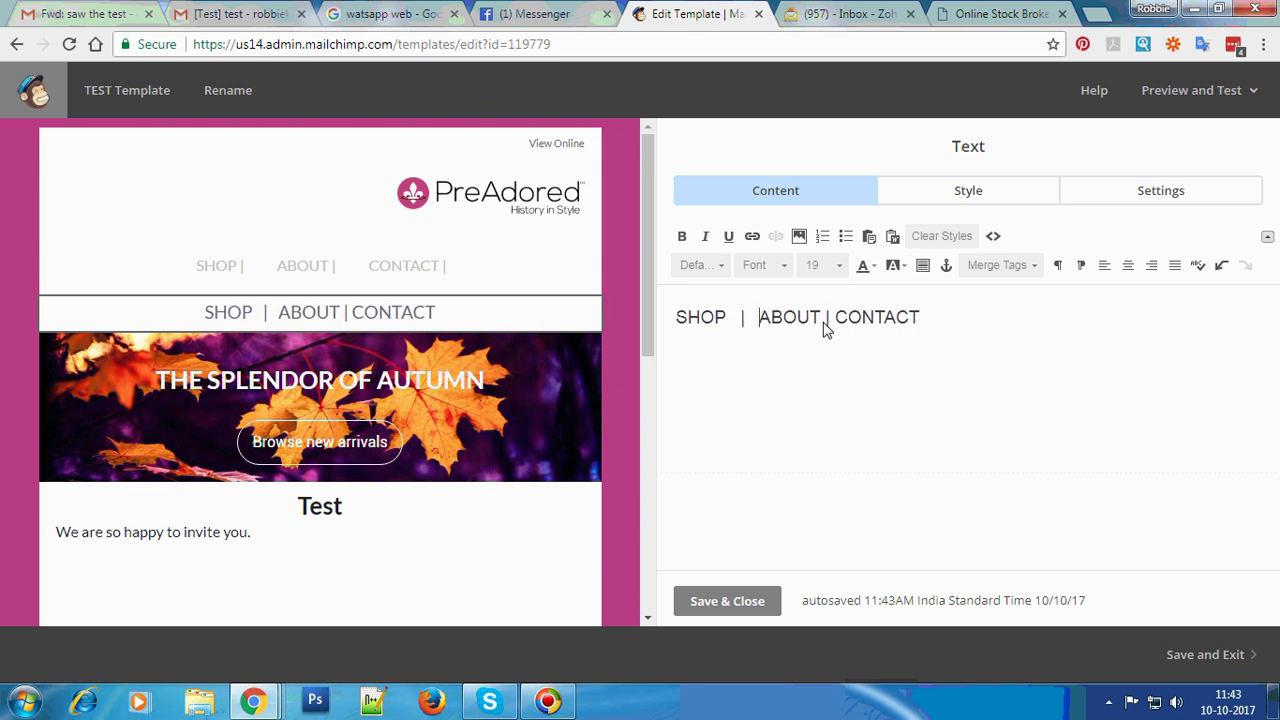
{"action": "left_click", "coordinate": [846, 329]}
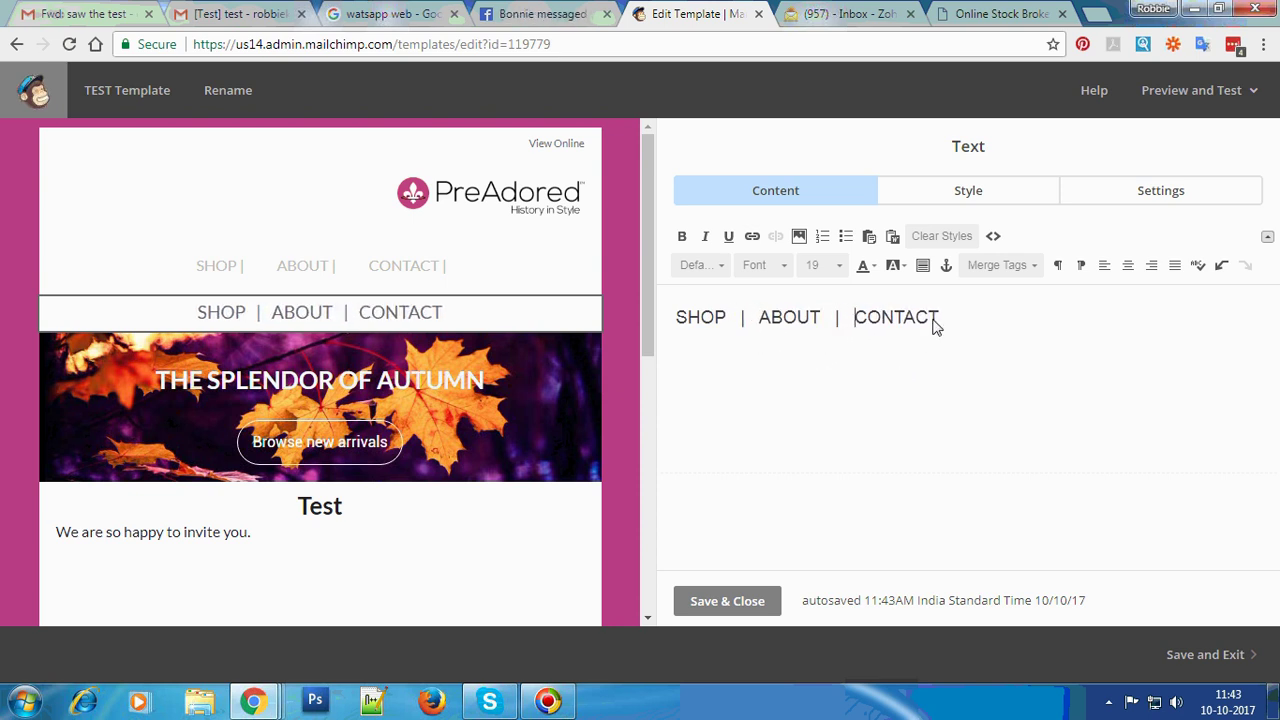
{"action": "left_click_drag", "start_coordinate": [934, 323], "coordinate": [602, 330]}
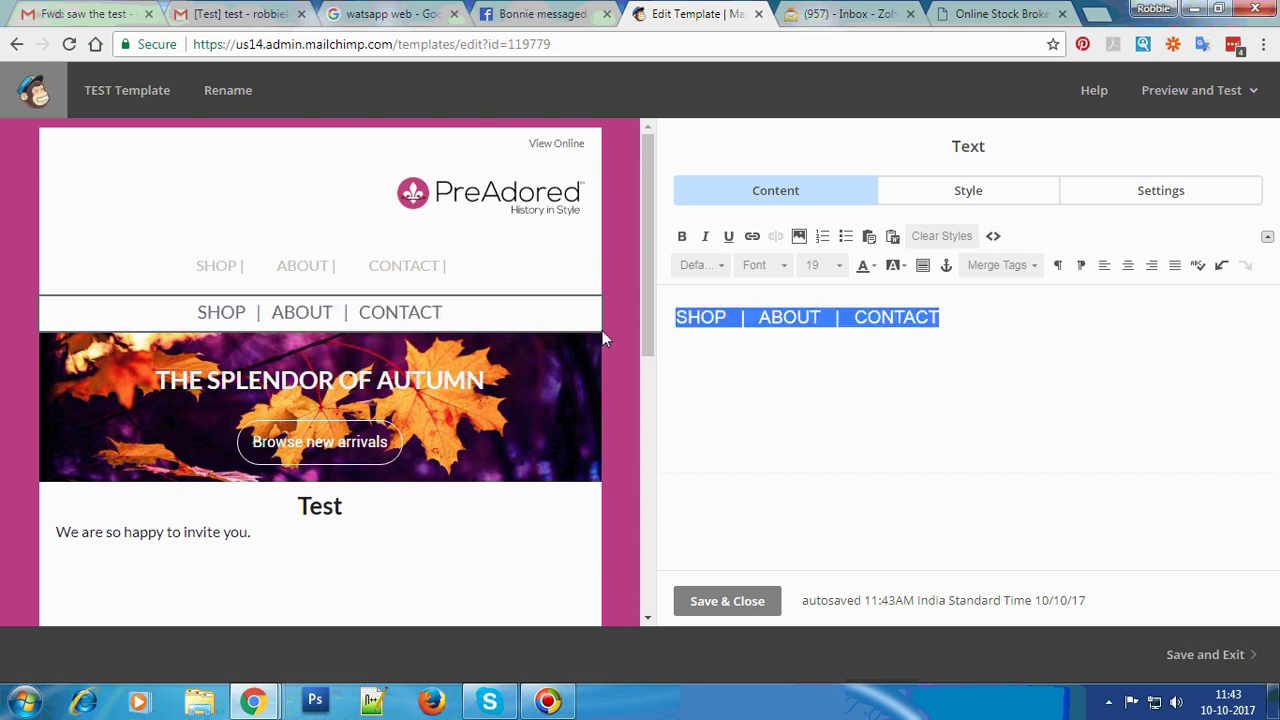
- Colour the menu text custom grey #C5C5C5 through the custom colour picker
{"action": "left_click", "coordinate": [876, 267]}
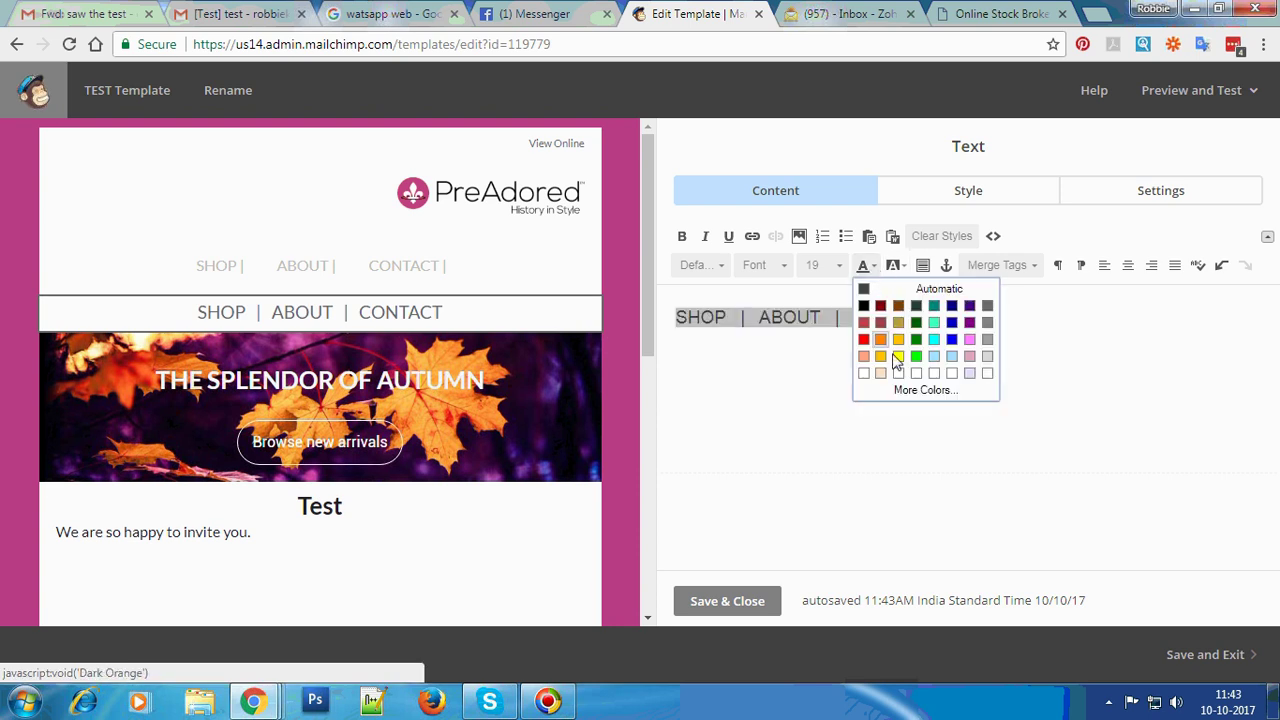
{"action": "left_click", "coordinate": [988, 328]}
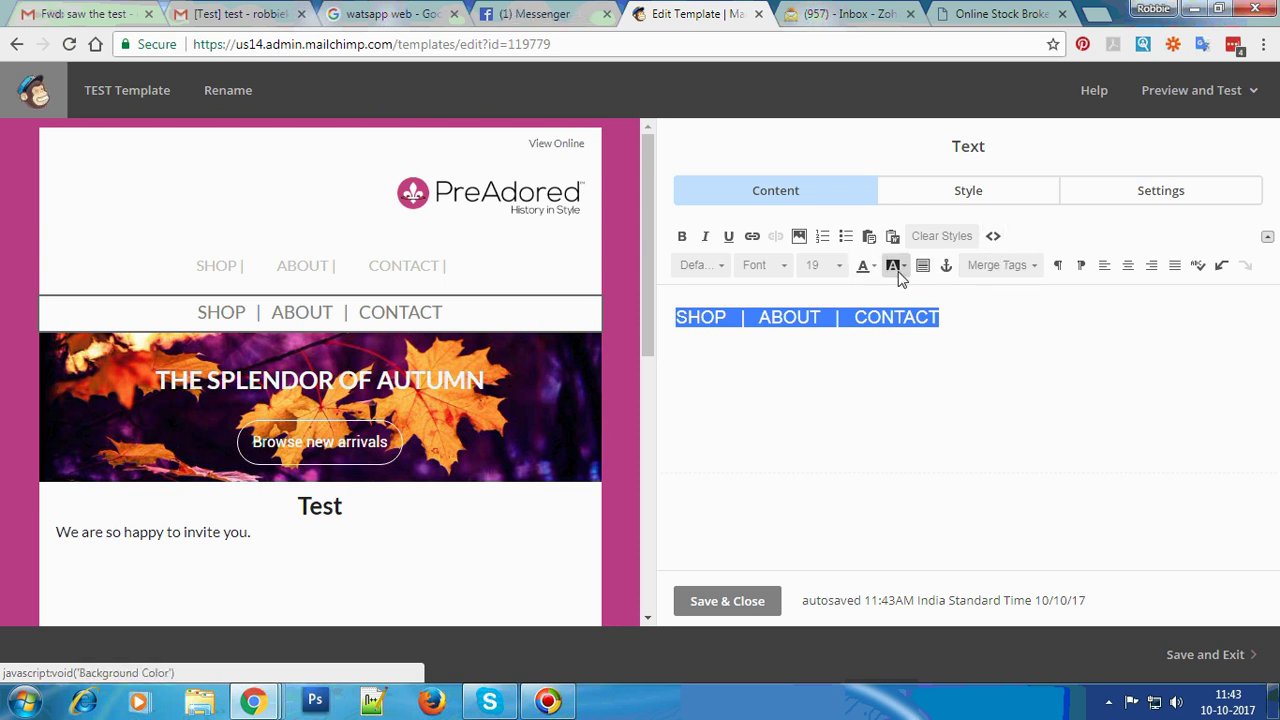
{"action": "left_click", "coordinate": [870, 280]}
{"action": "left_click", "coordinate": [967, 384]}
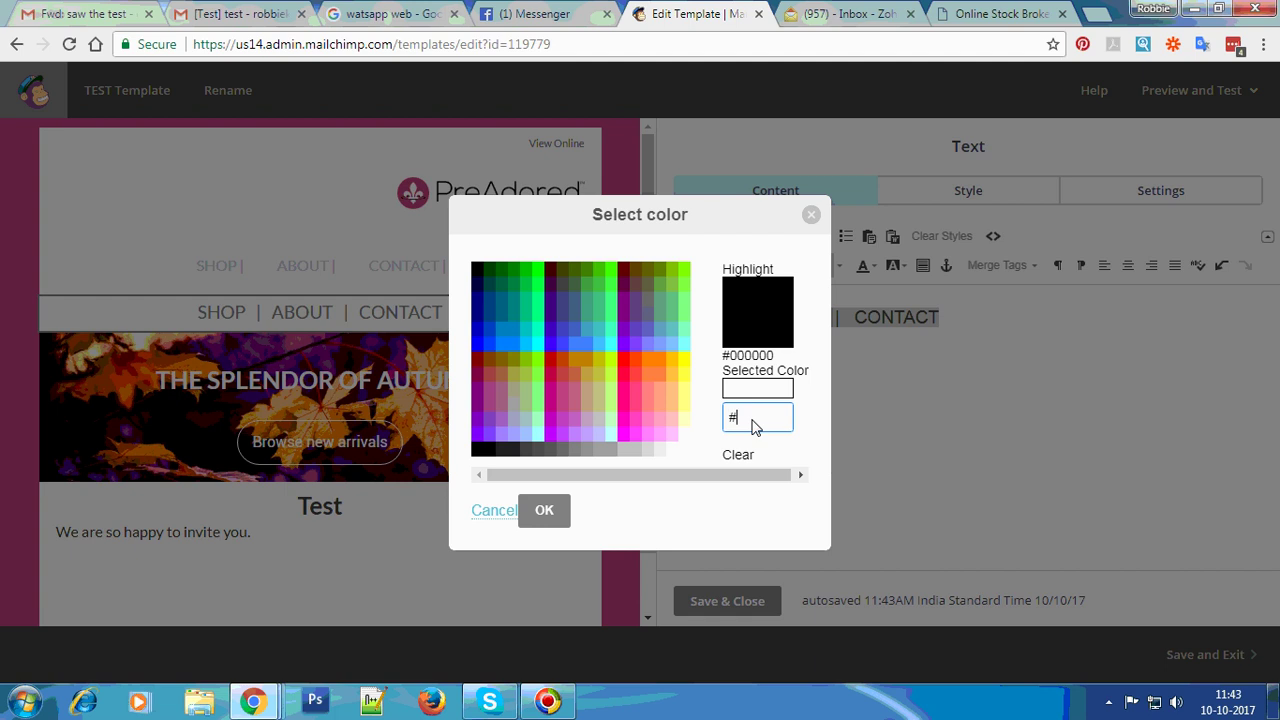
{"action": "type", "text": "C5C5C5"}
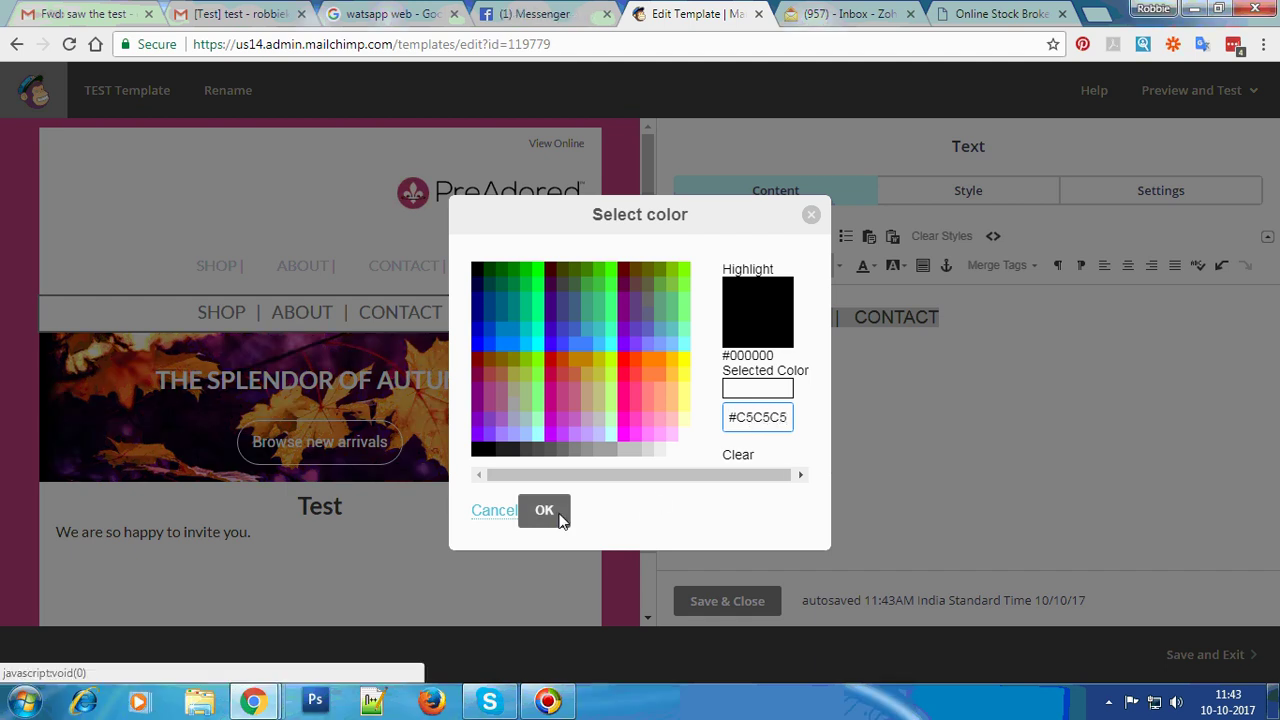
{"action": "left_click", "coordinate": [556, 512]}
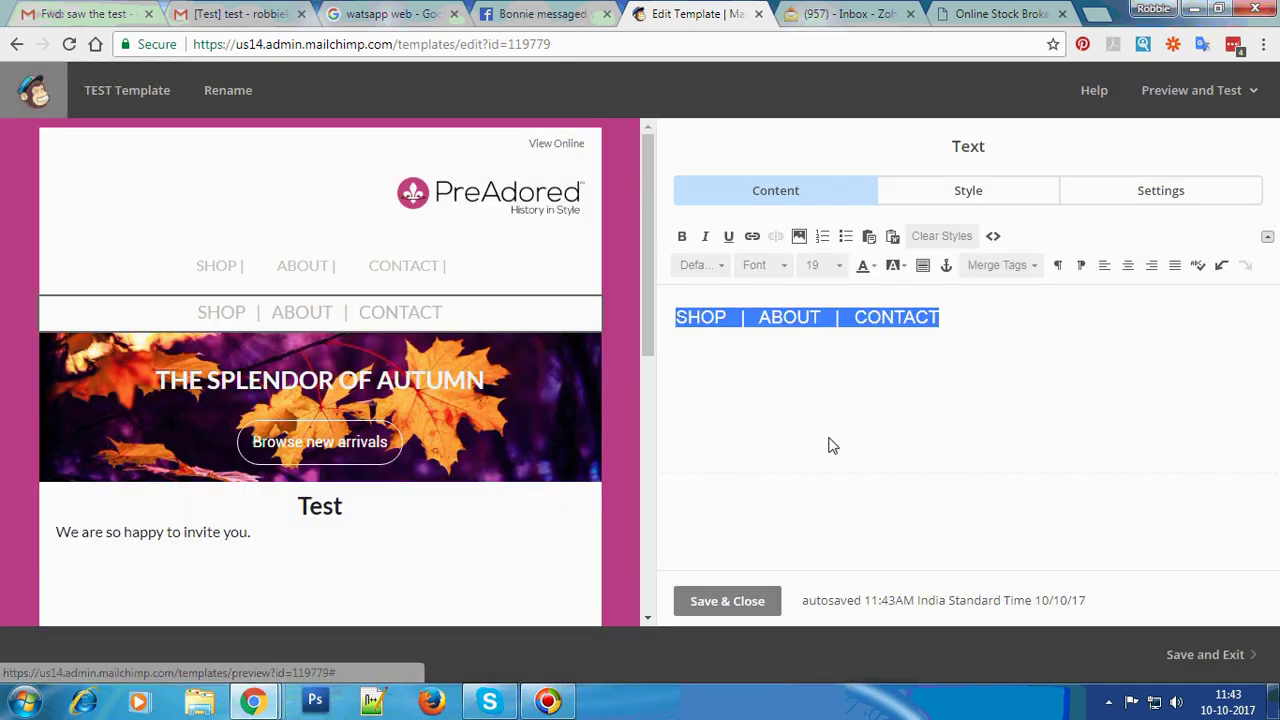
- Try sizes 19 and 20 from the Size list, returning to 19
{"action": "left_click", "coordinate": [818, 265]}
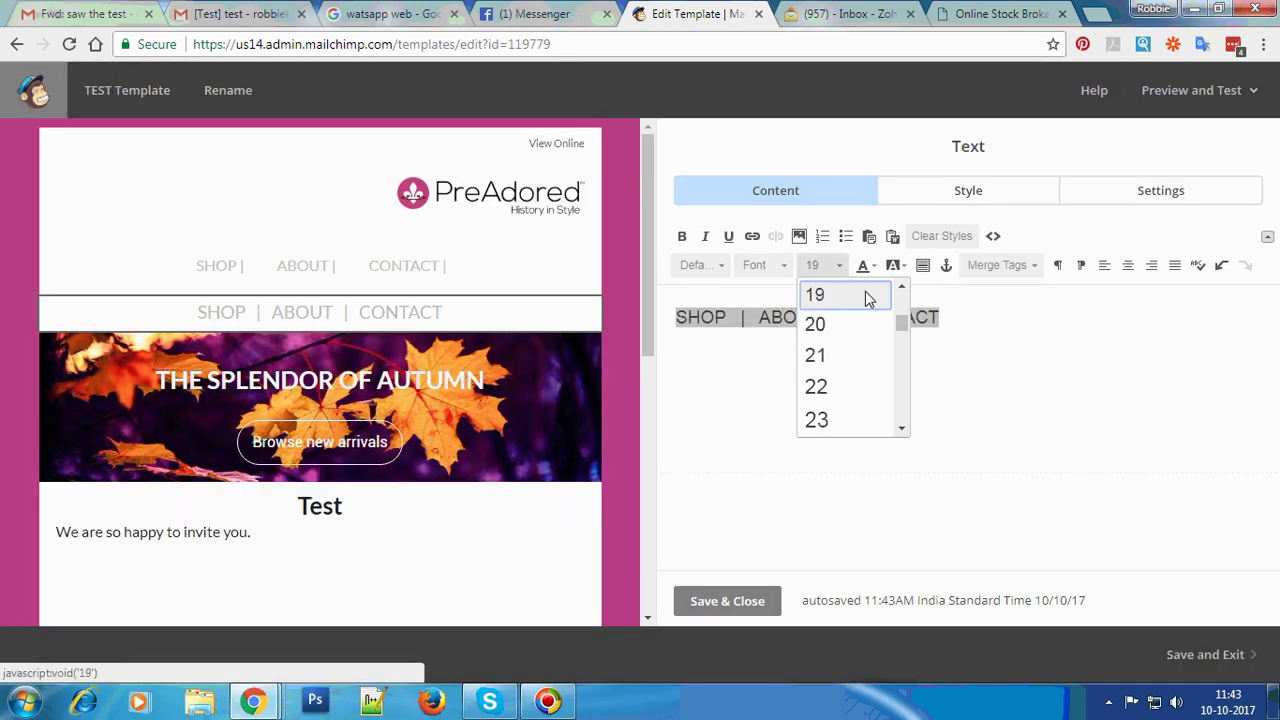
{"action": "left_click", "coordinate": [812, 296]}
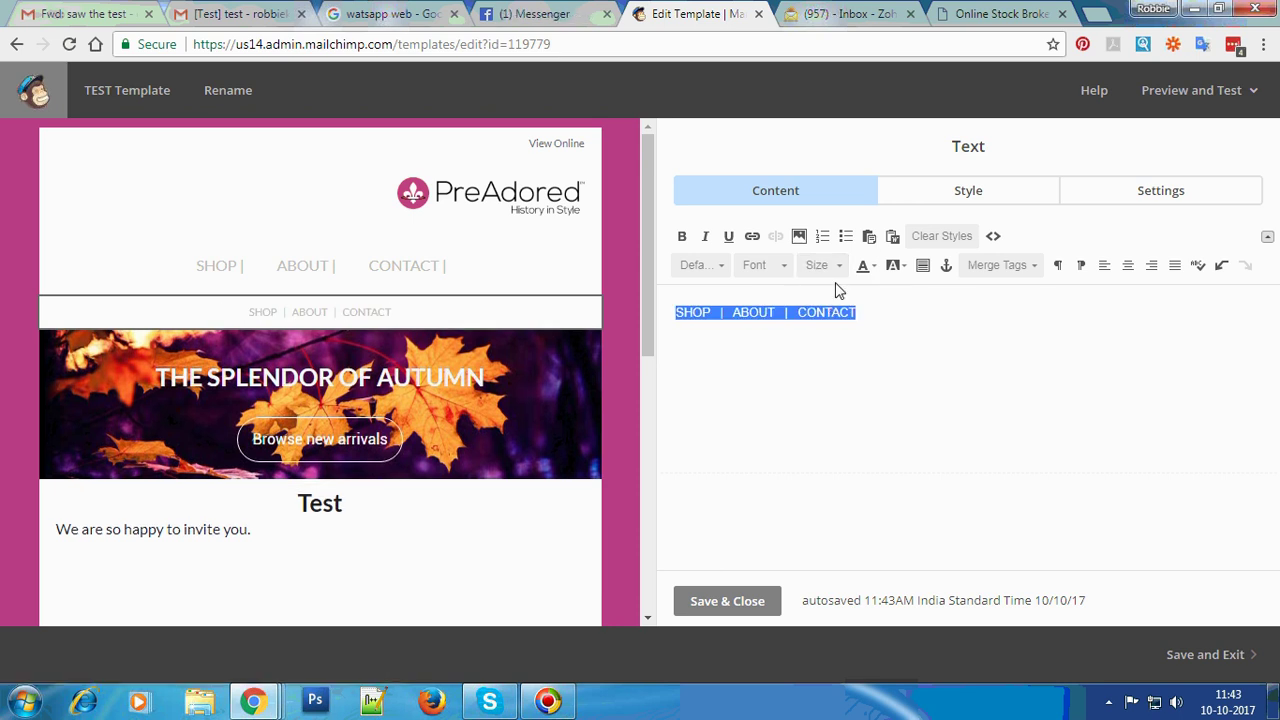
{"action": "left_click", "coordinate": [834, 264]}
{"action": "left_click", "coordinate": [842, 326]}
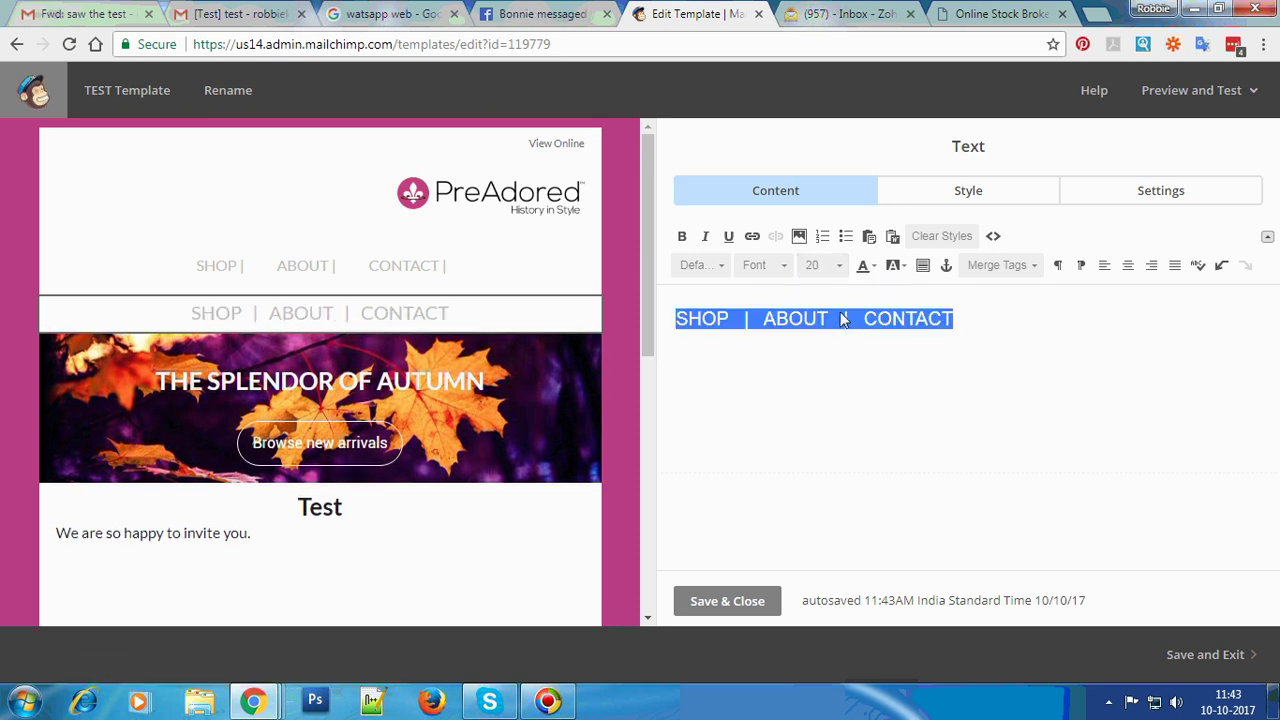
{"action": "left_click", "coordinate": [820, 265]}
{"action": "left_click", "coordinate": [832, 296]}
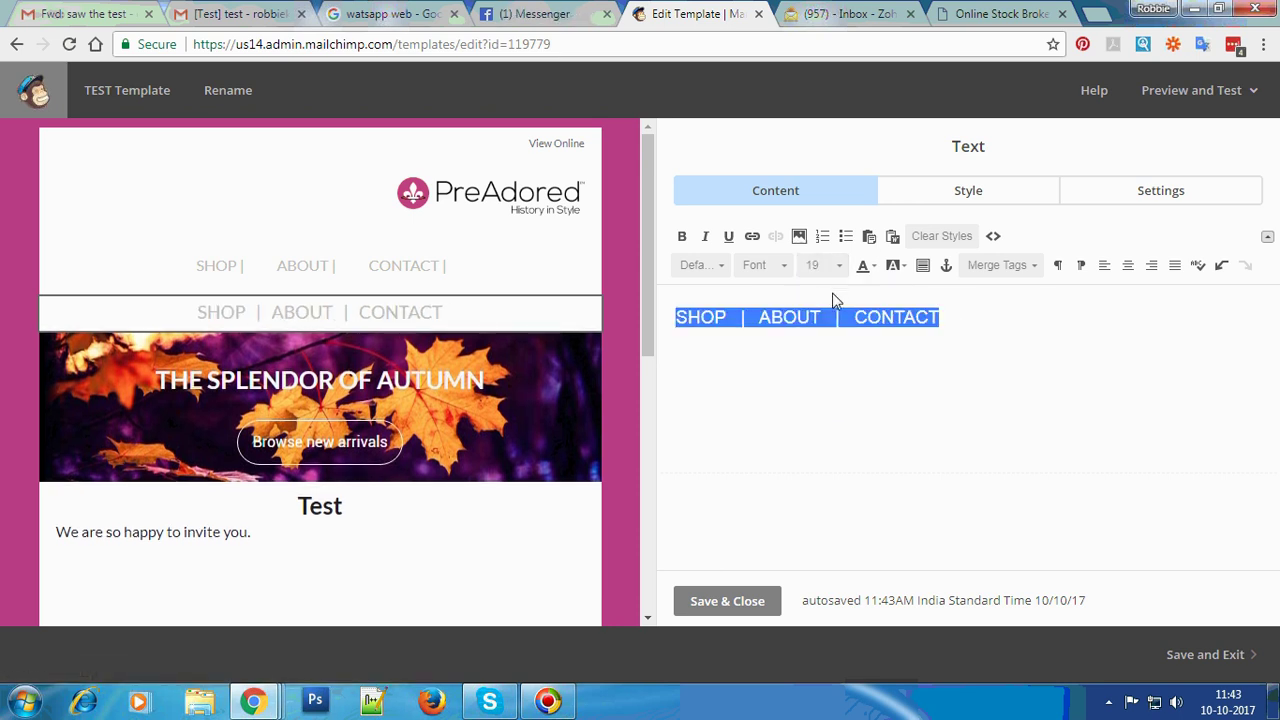
- Change the font-size to 17px in the HTML source and save the text block
{"action": "left_click", "coordinate": [993, 236]}
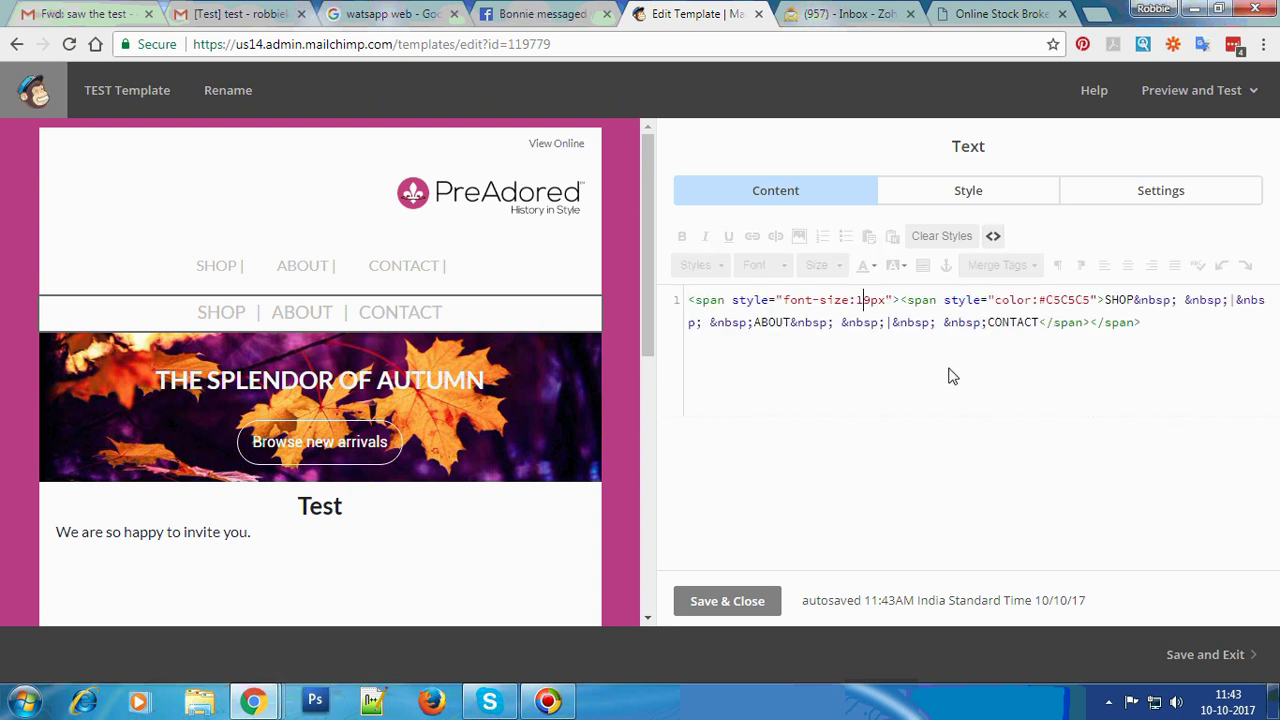
{"action": "key", "text": "Delete"}
{"action": "type", "text": "8"}
{"action": "key", "text": "Delete"}
{"action": "type", "text": "7"}
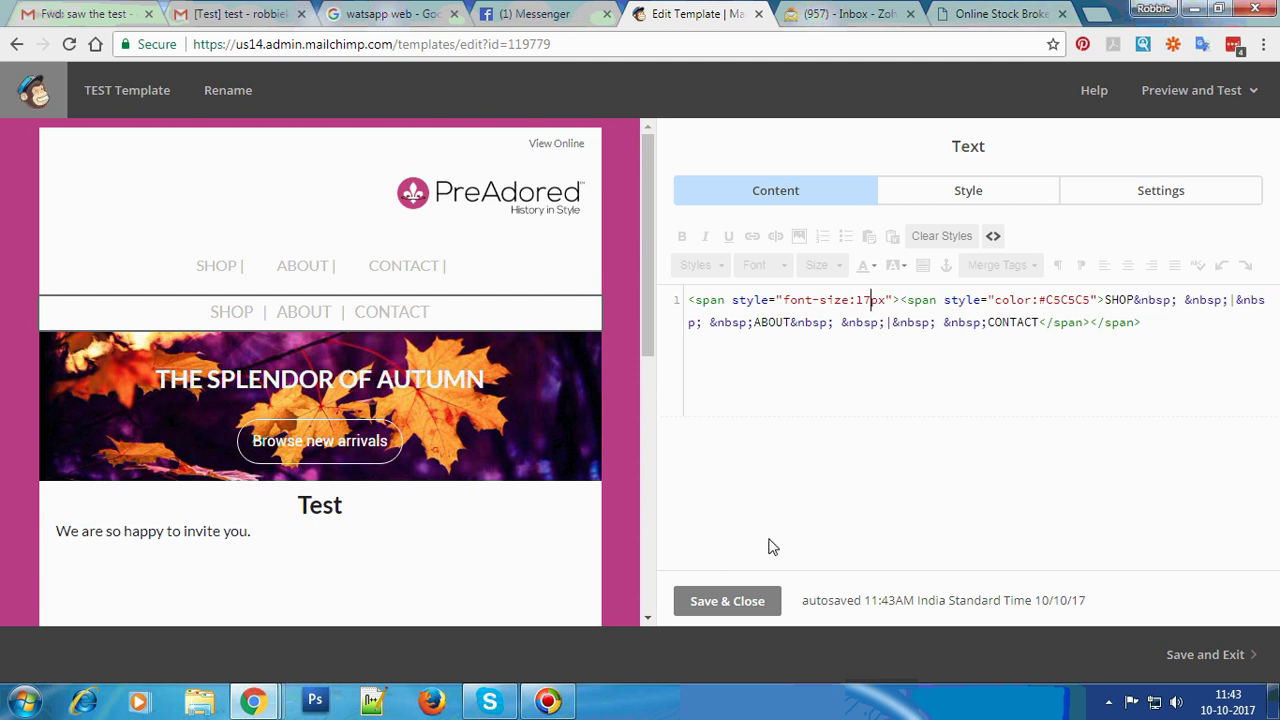
{"action": "left_click", "coordinate": [745, 601]}
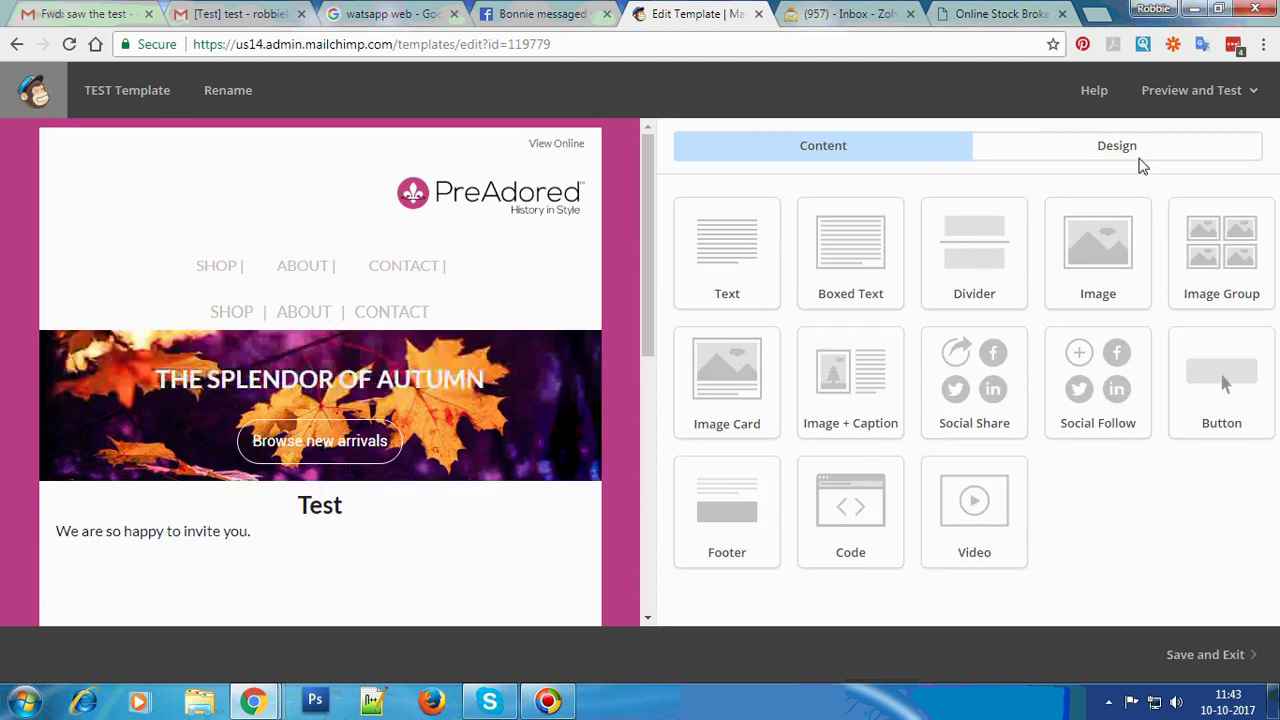
{"action": "left_click", "coordinate": [1178, 90]}
{"action": "left_click", "coordinate": [1160, 141]}
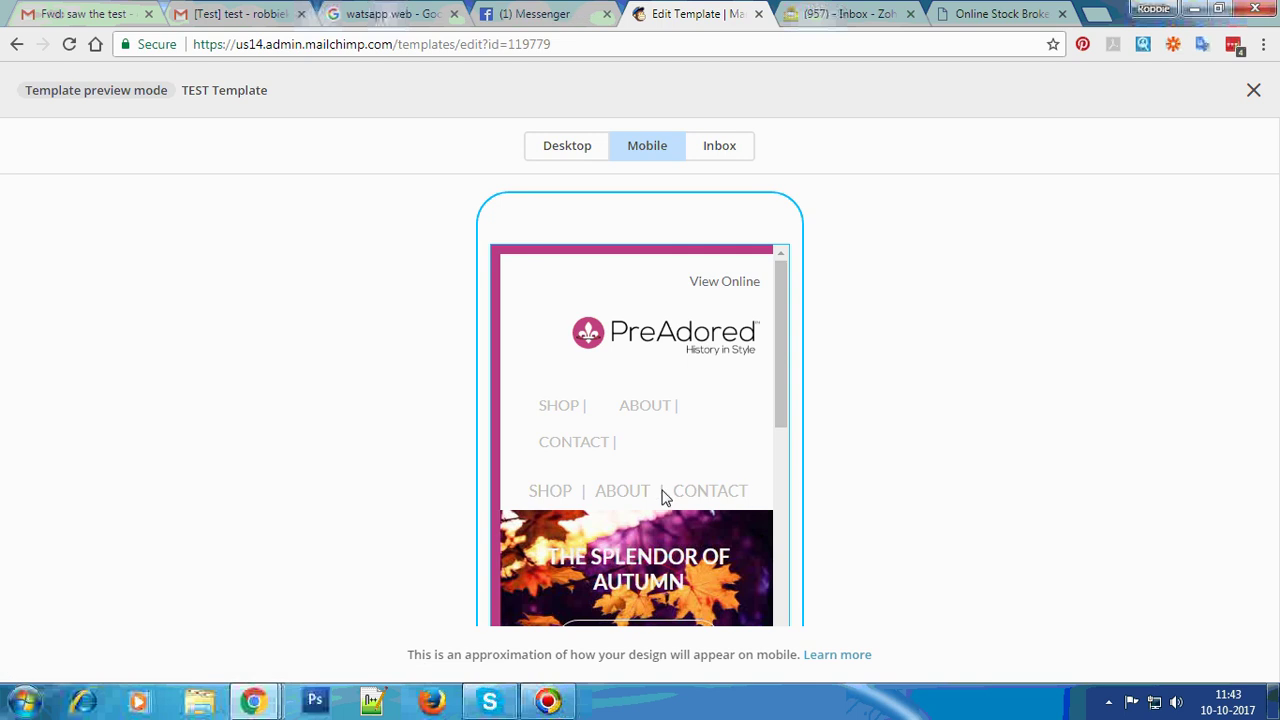
{"action": "left_click_drag", "start_coordinate": [549, 491], "coordinate": [512, 490]}
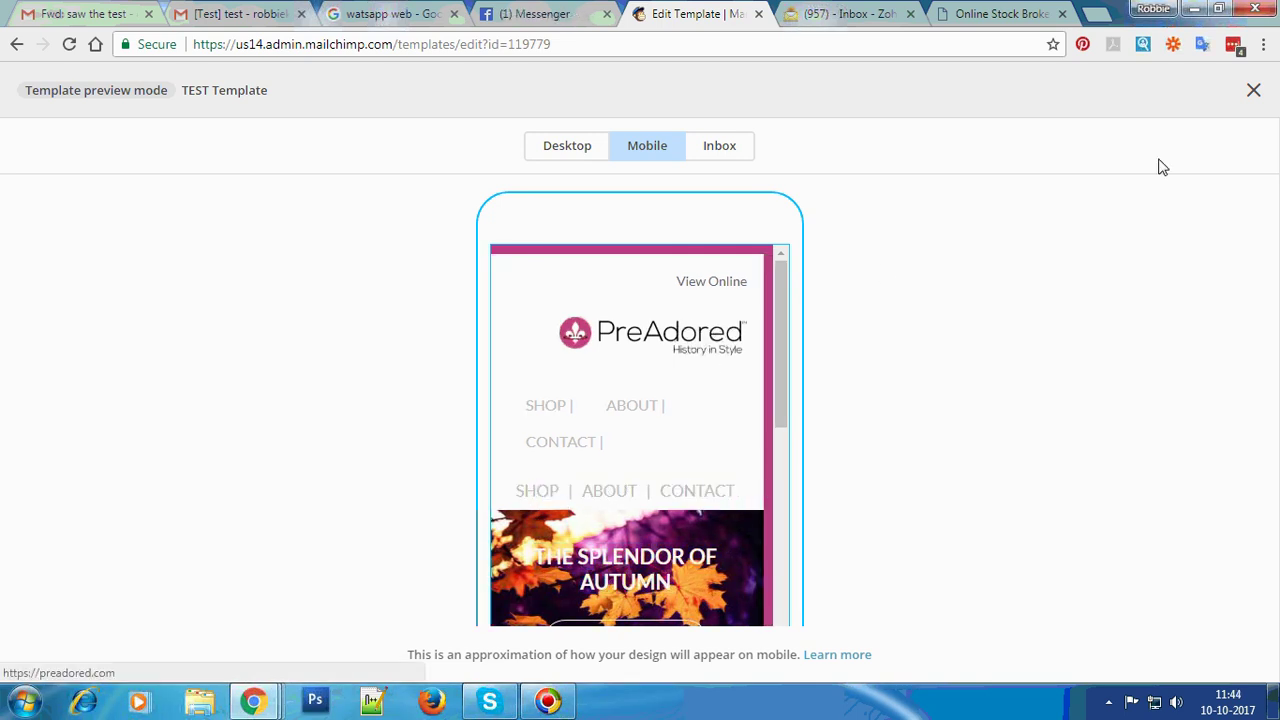
{"action": "scroll", "coordinate": [717, 380], "scroll_direction": "down", "scroll_amount": 2}
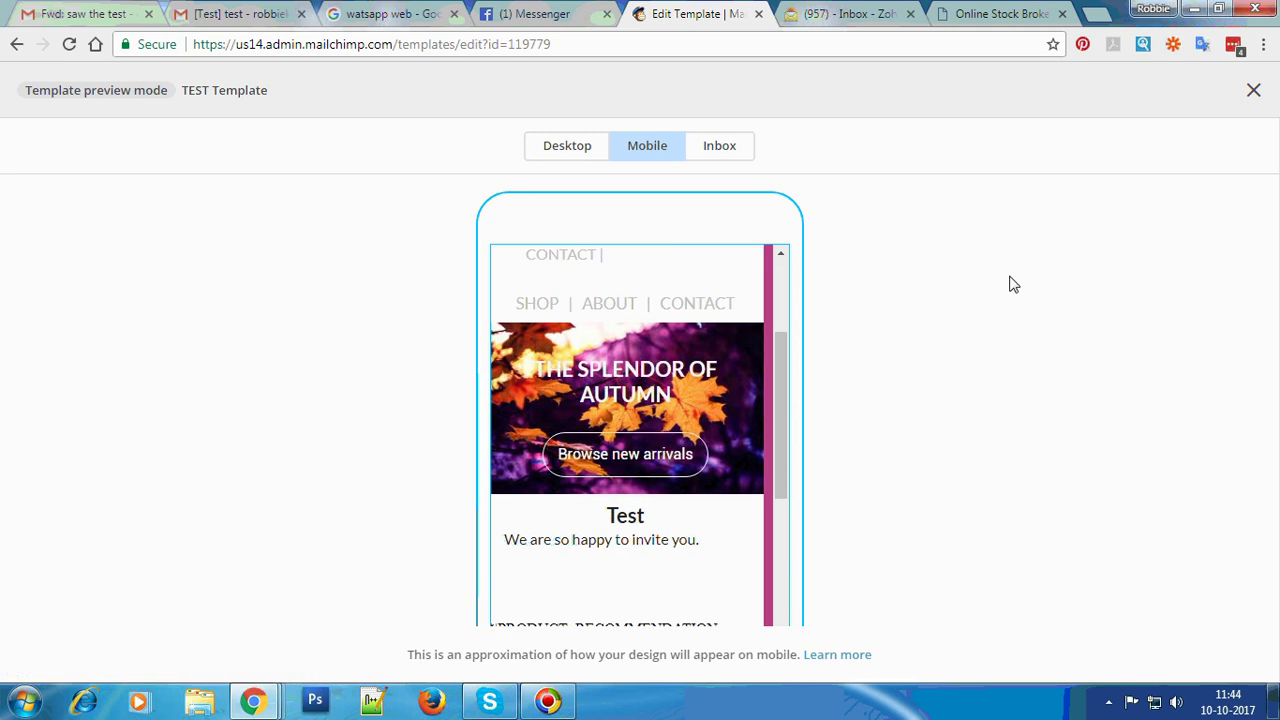
{"action": "left_click", "coordinate": [1253, 90]}
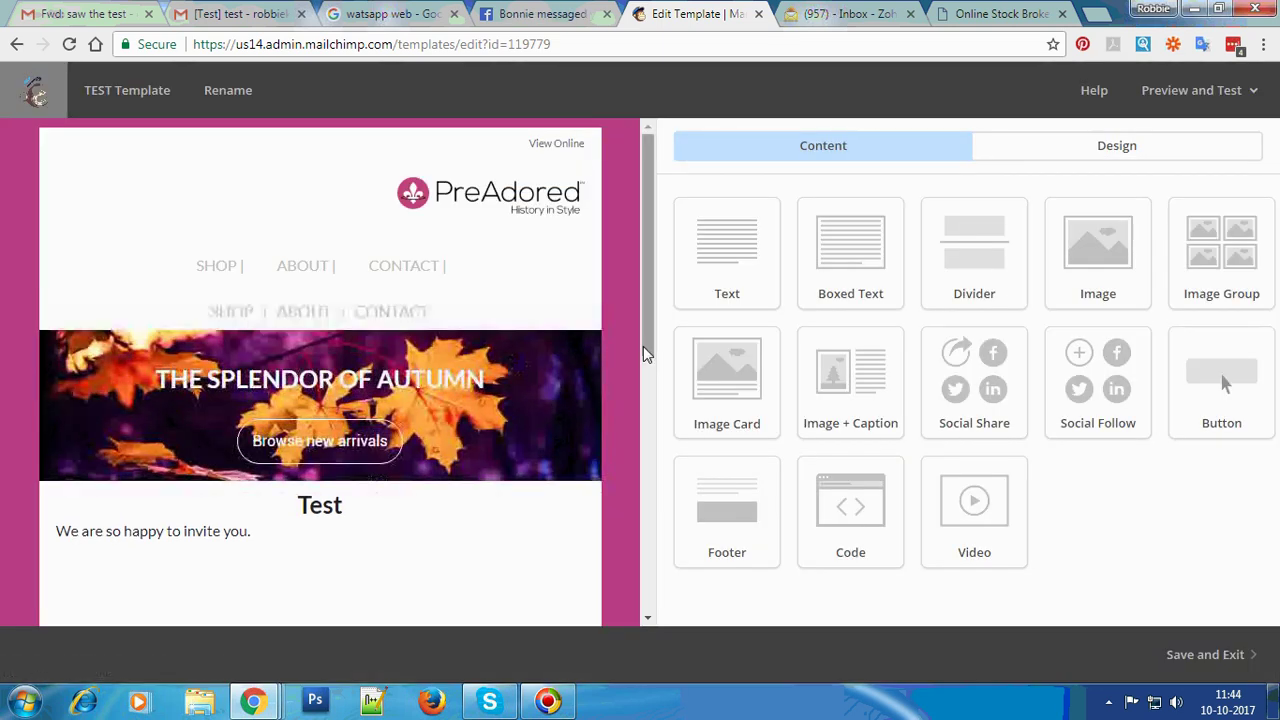
- Save and exit the template, landing on the templates list with TEST Template first
{"action": "left_click", "coordinate": [1212, 662]}
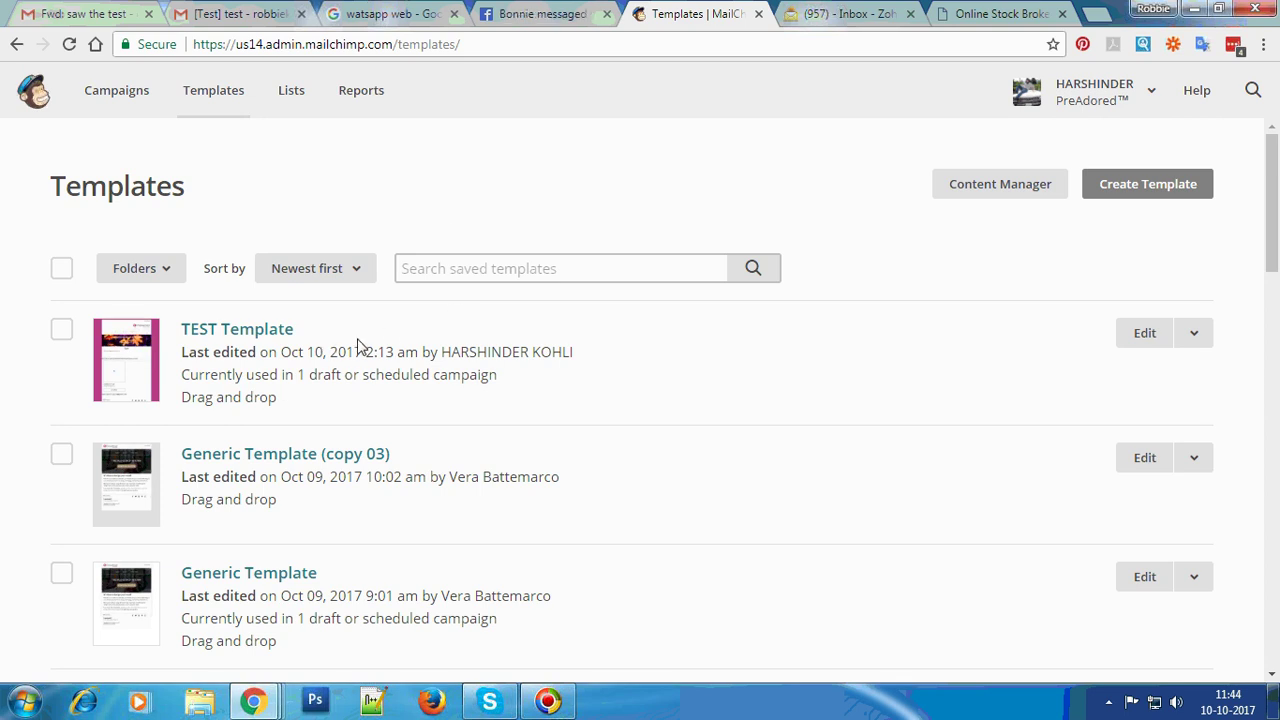
{"action": "left_click_drag", "start_coordinate": [294, 332], "coordinate": [183, 346]}
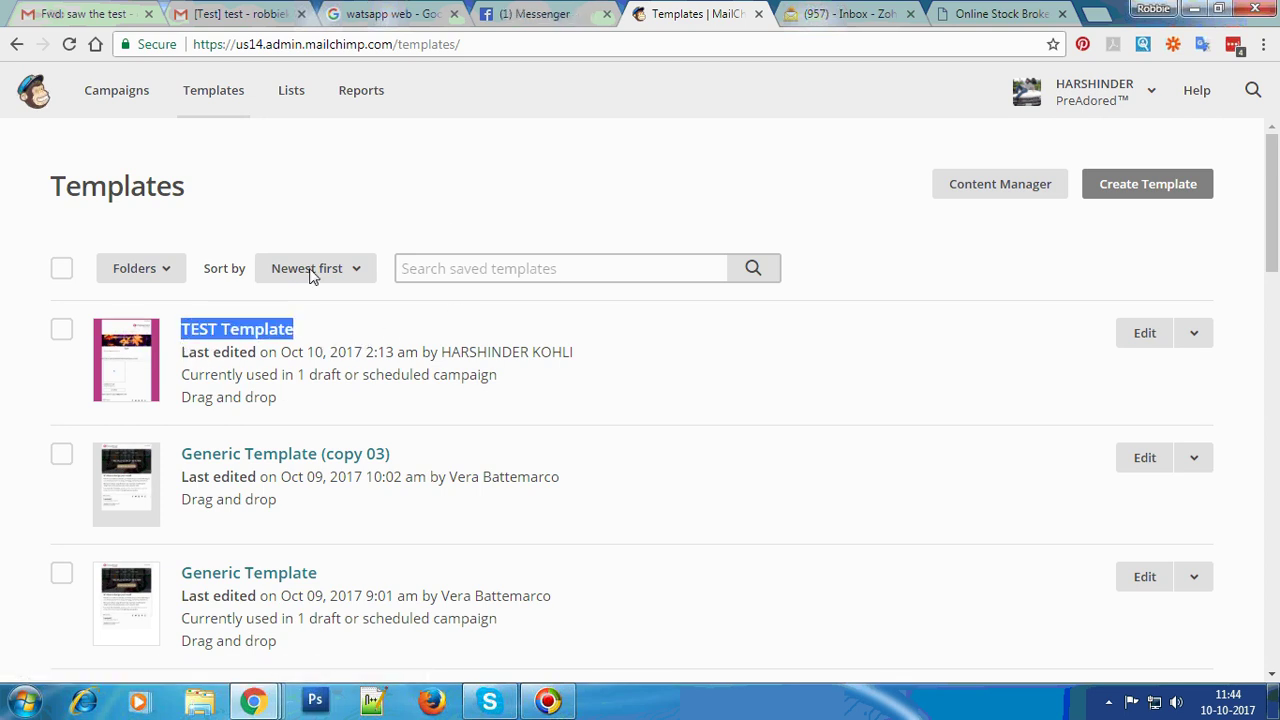
{"action": "left_click", "coordinate": [349, 208]}
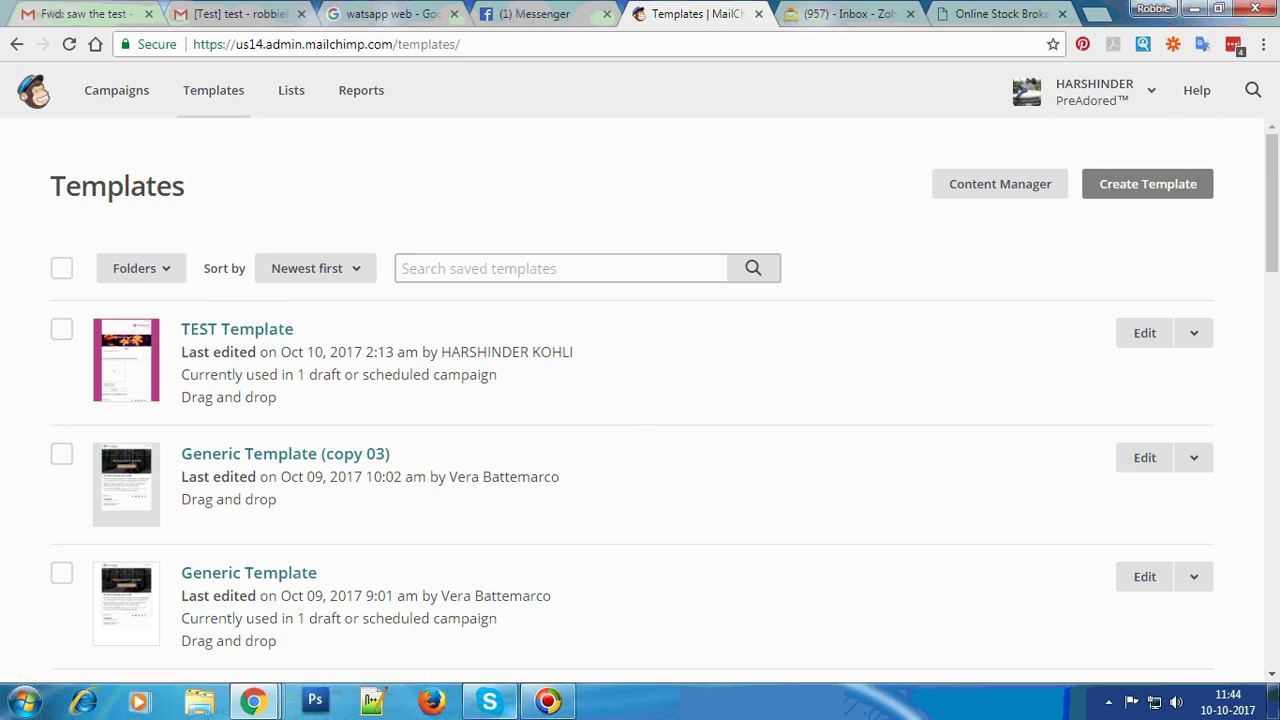